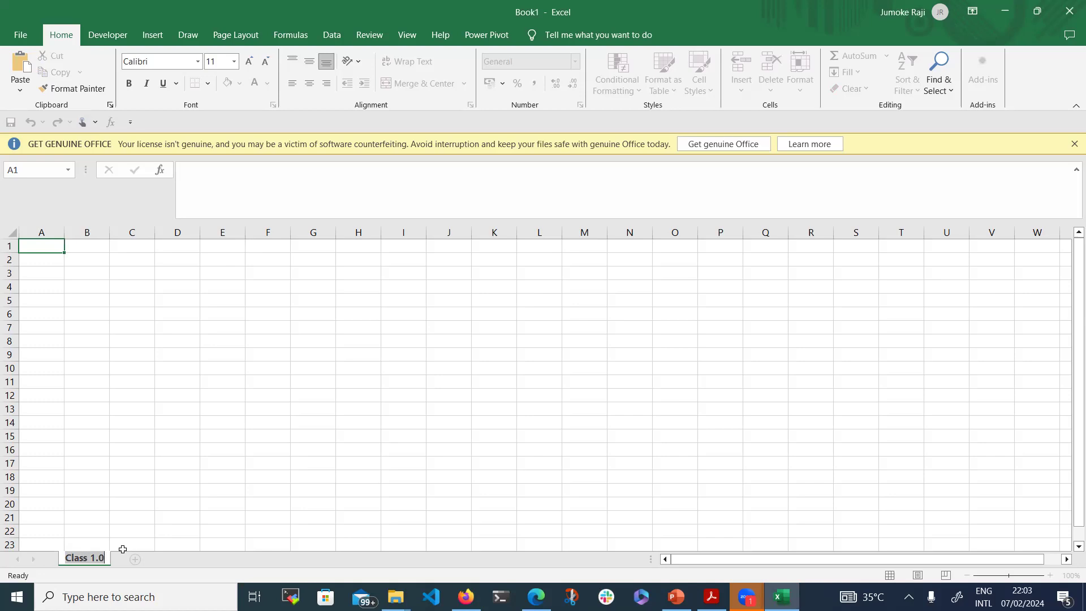
Rename the empty workbook's sheet tab to 'Class 1.0' and confirm it
left_click(91, 557)
triple_click(91, 555)
double_click(90, 554)
triple_click(82, 554)
left_click(85, 554)
double_click(89, 556)
key("Return")
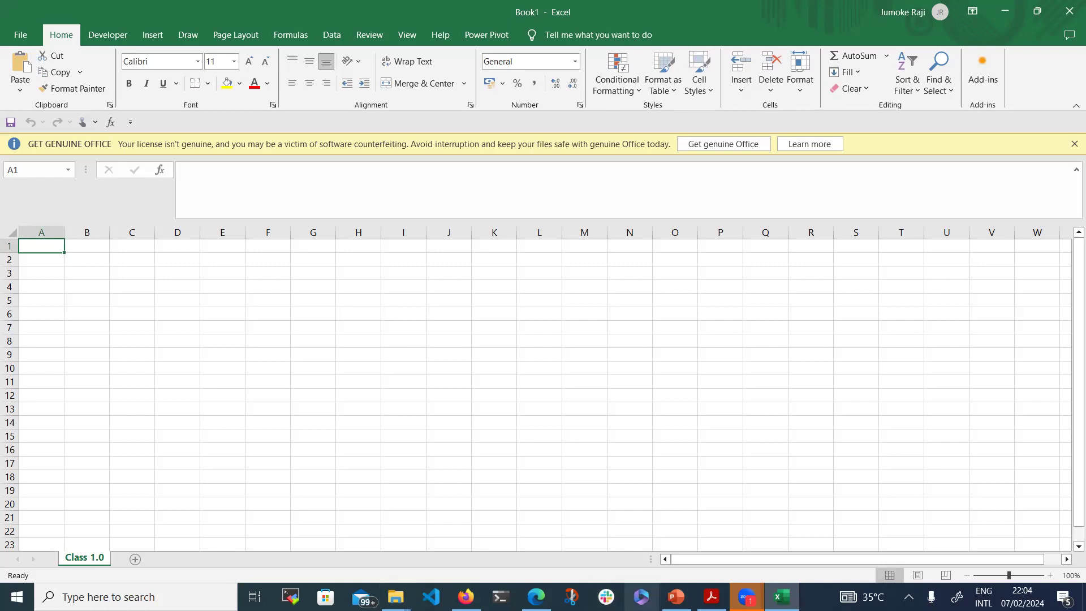
mouse_move(741, 590)
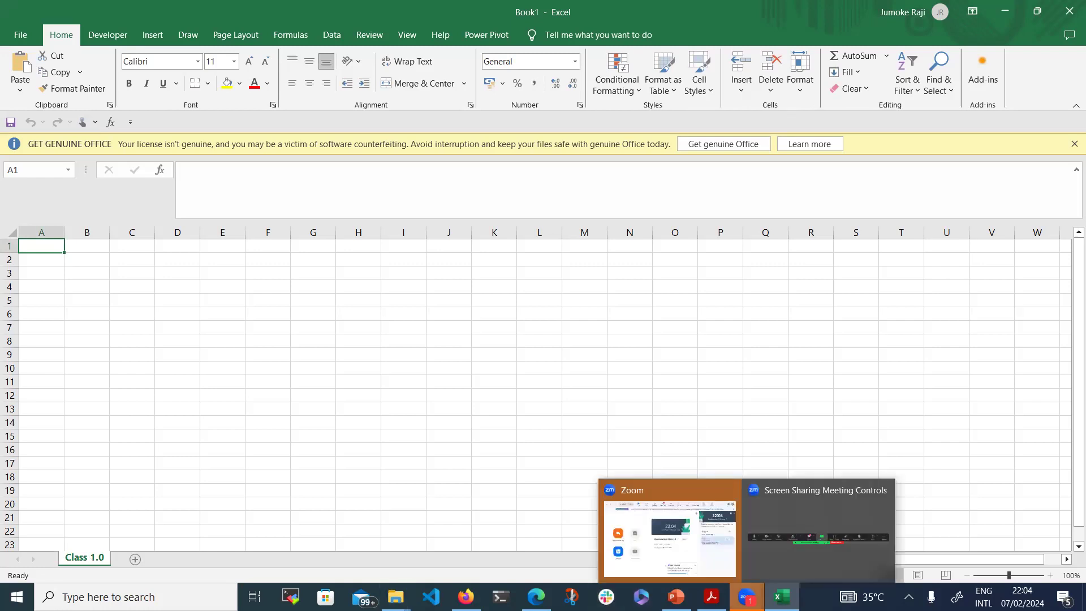
left_click(40, 230)
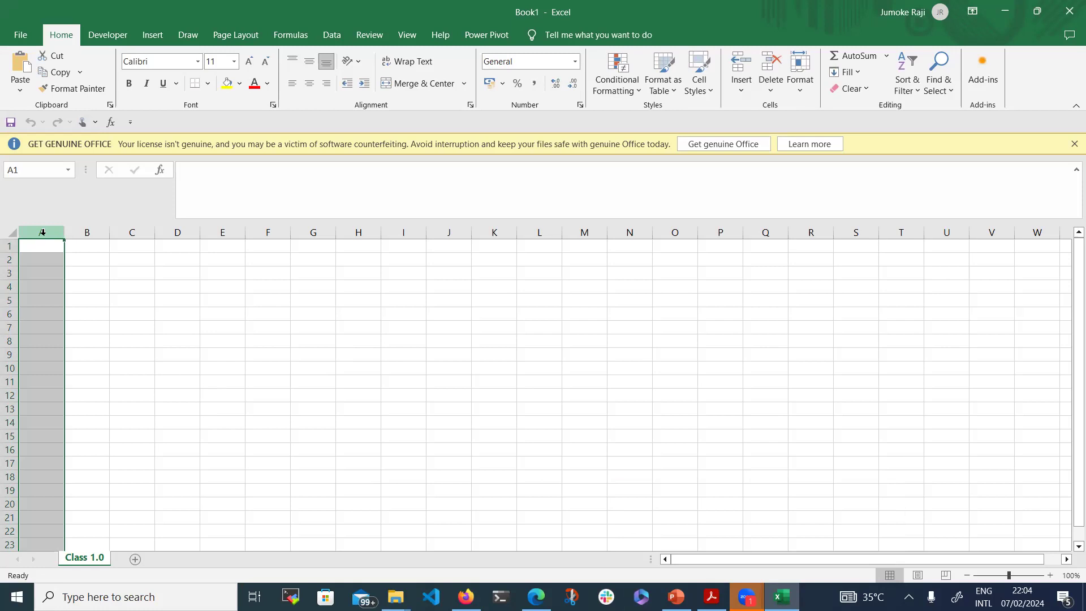
left_click(8, 246)
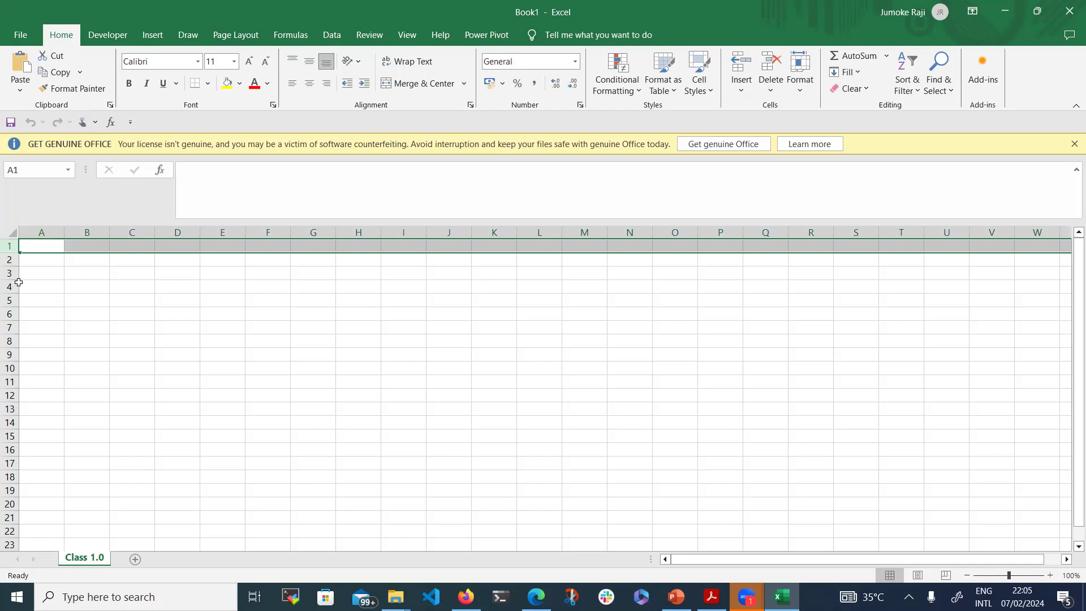
left_click(41, 246)
type("theh")
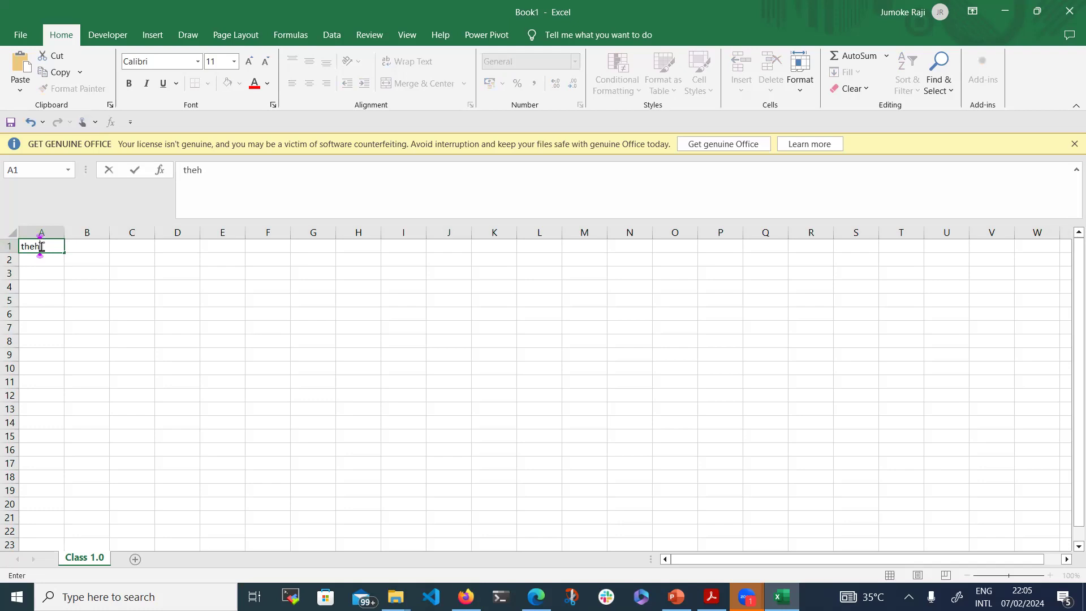
key("Tab")
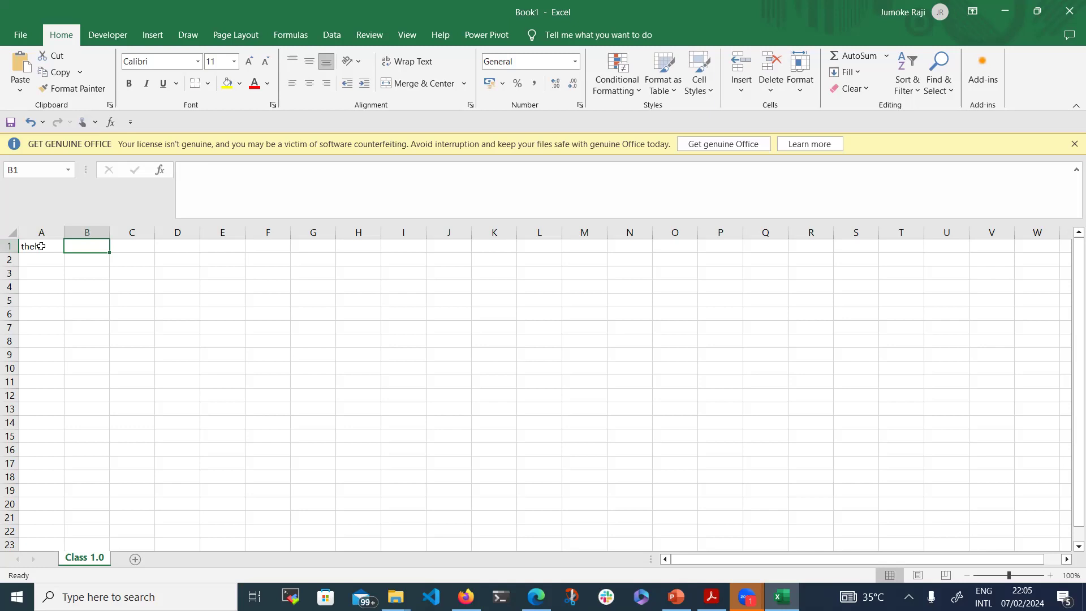
type("Gt")
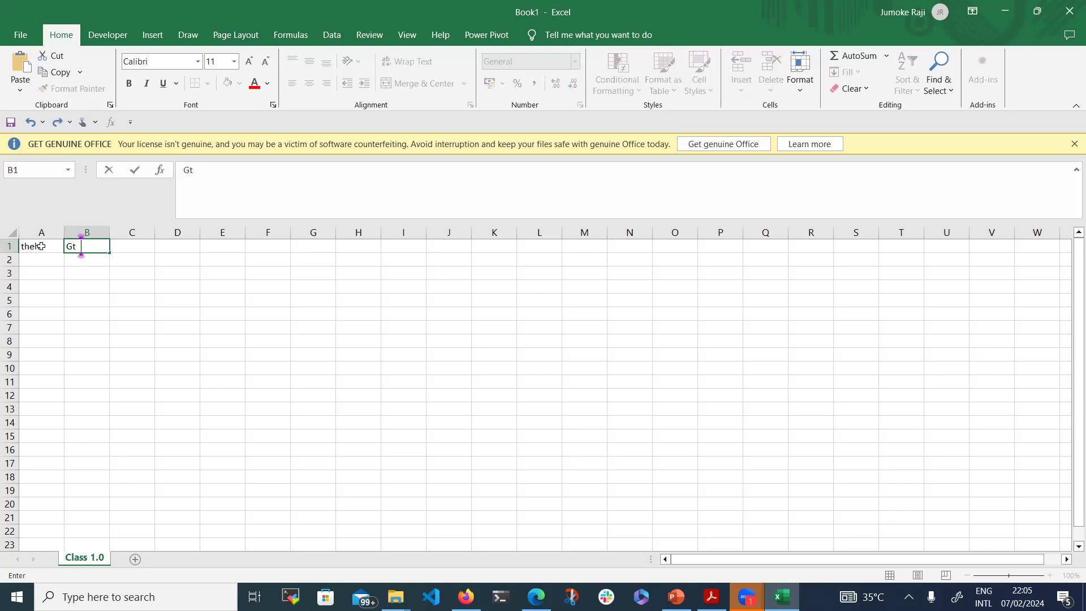
type("hhrr")
key("Tab")
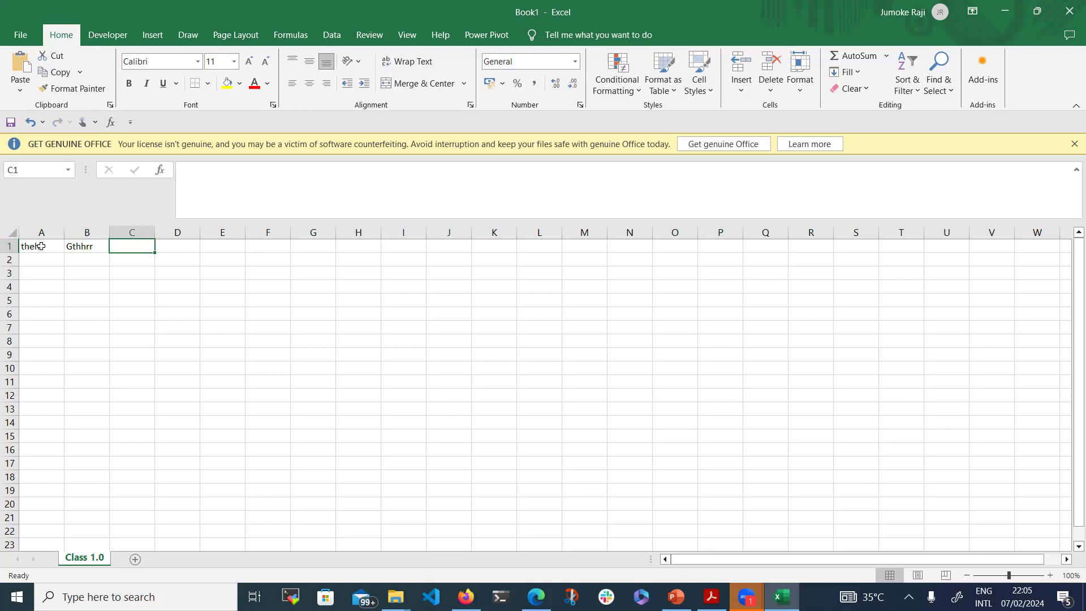
left_click(24, 244)
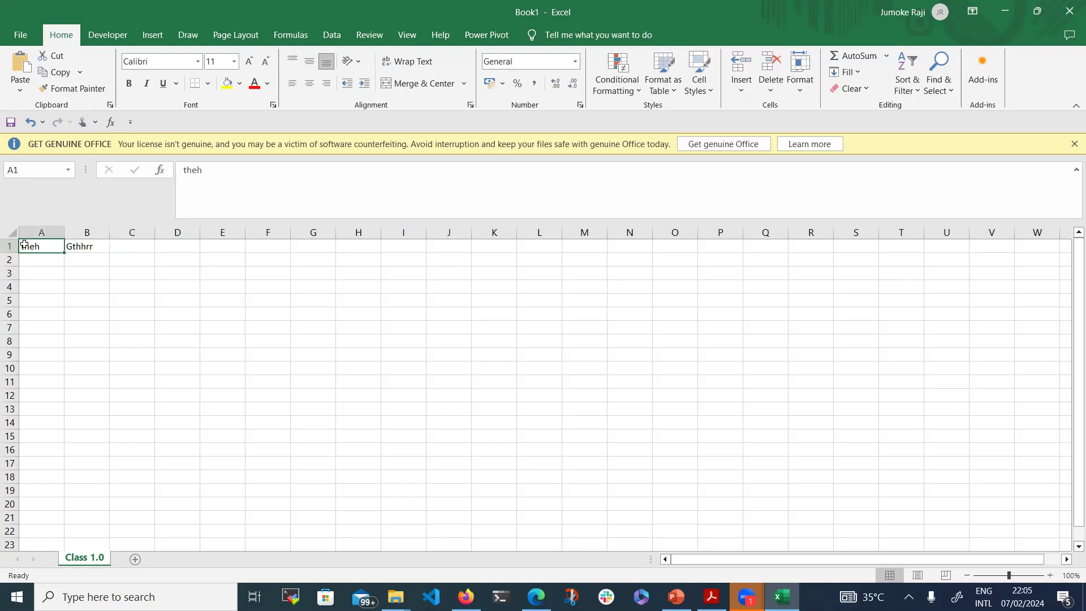
key("BackSpace")
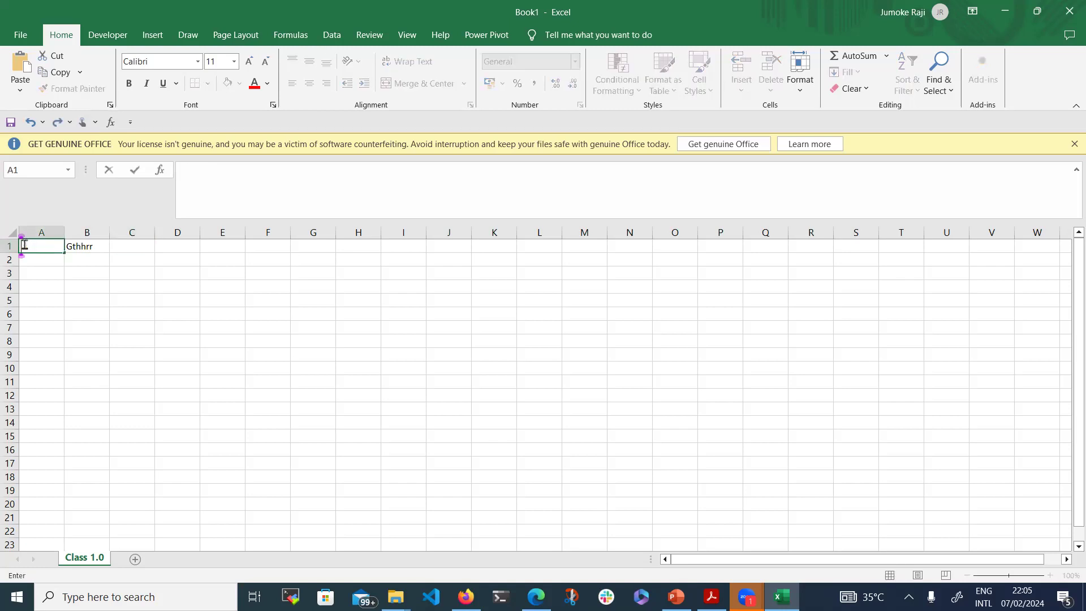
key("Tab")
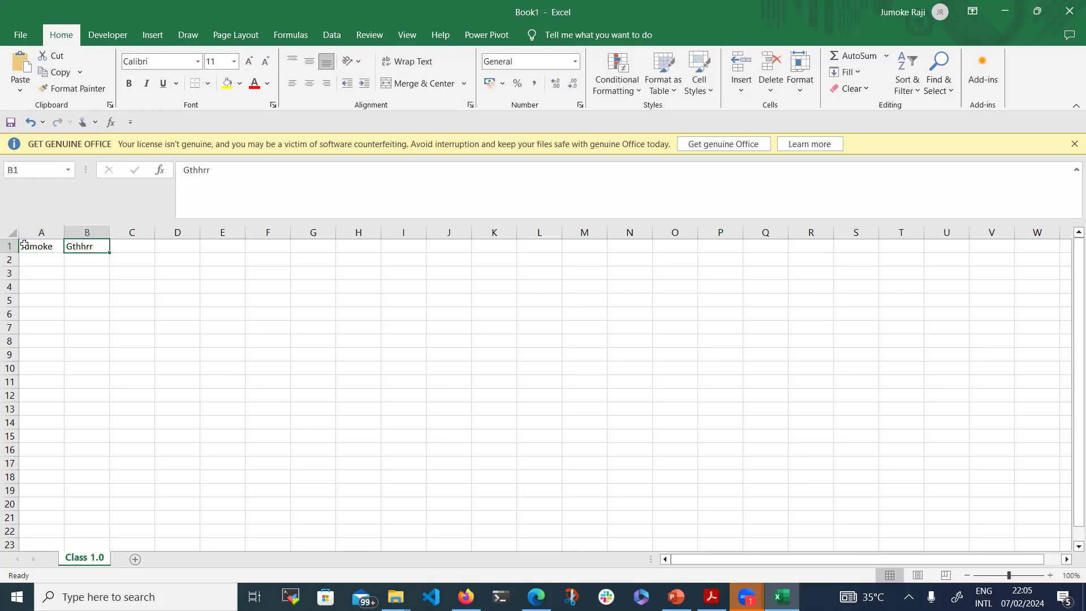
type("ra ji")
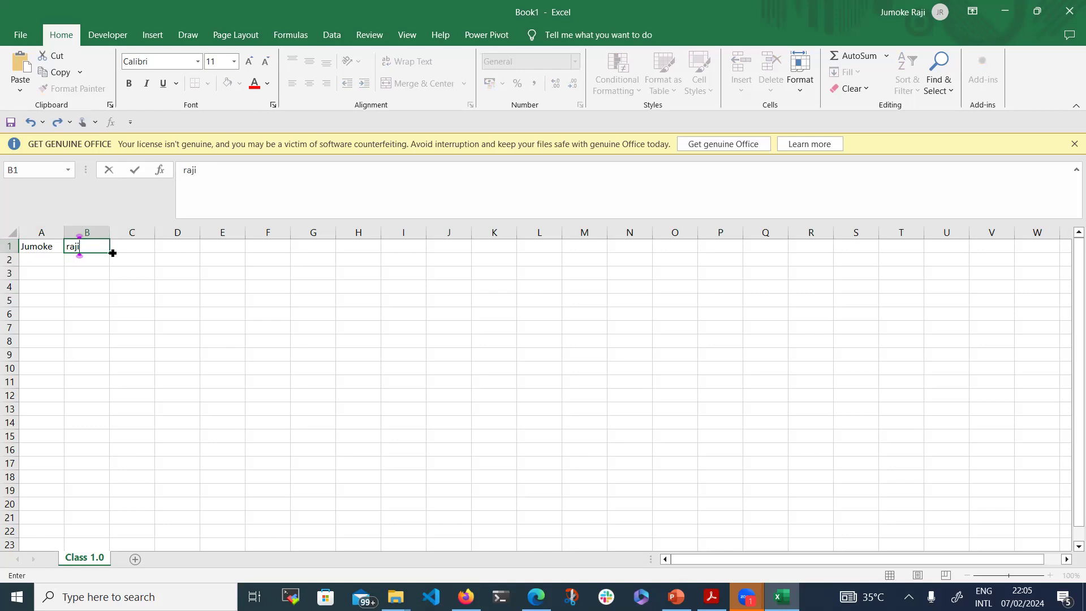
left_click(30, 248)
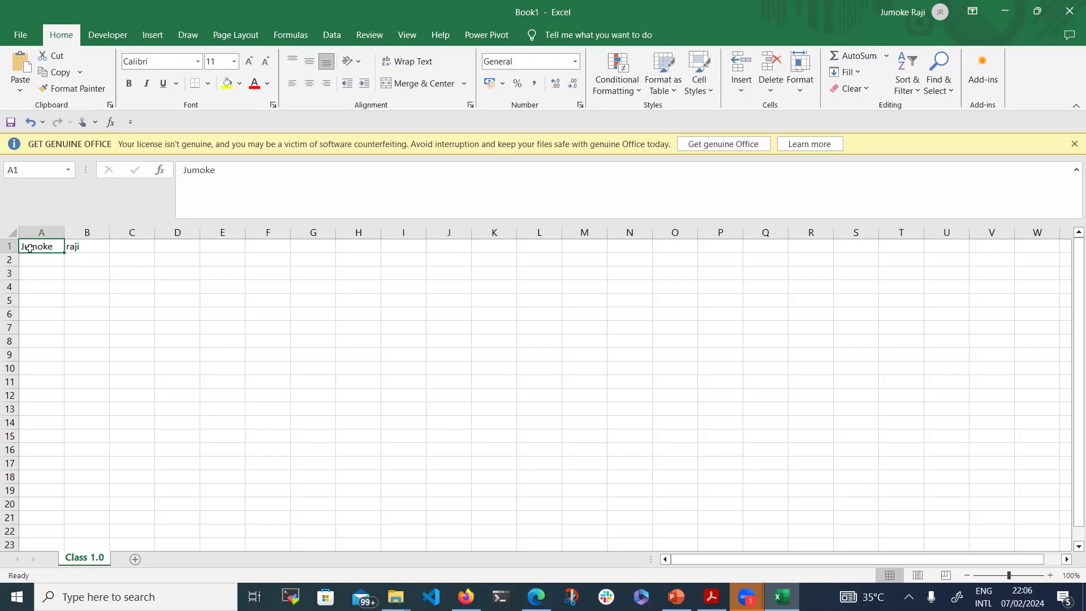
left_click_drag(30, 248, 103, 249)
key("BackSpace")
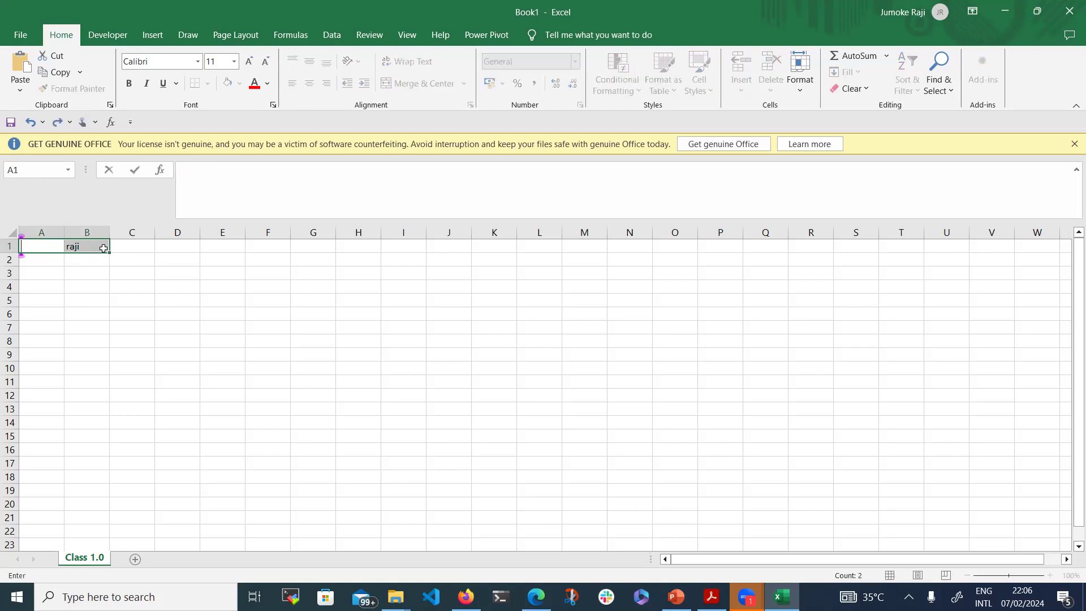
key("Return")
key("BackSpace")
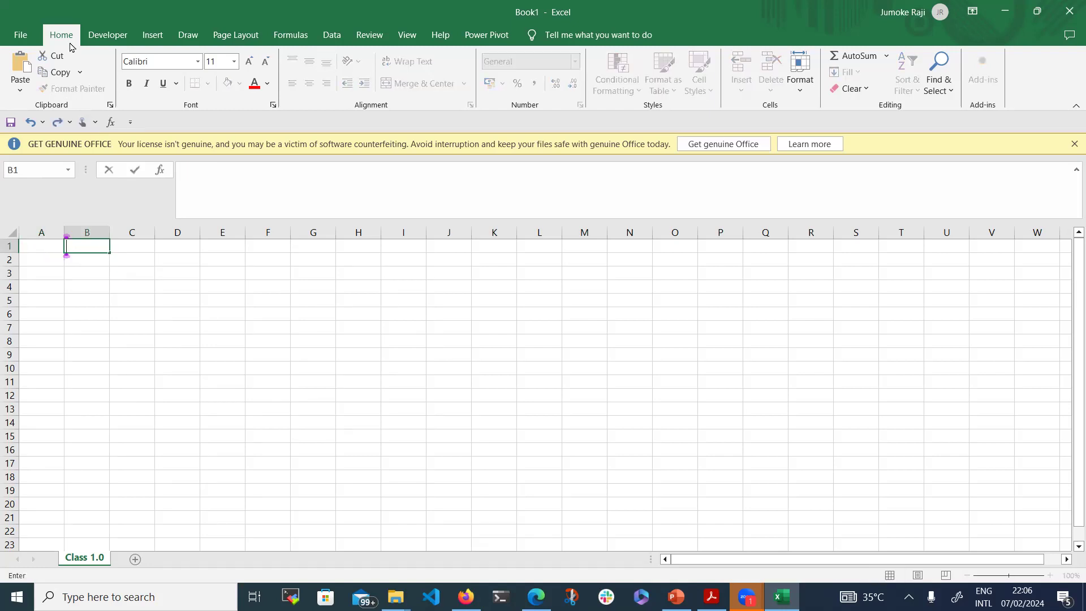
Browse into the Excel class files folder from File > Open and look through its contents
left_click(21, 35)
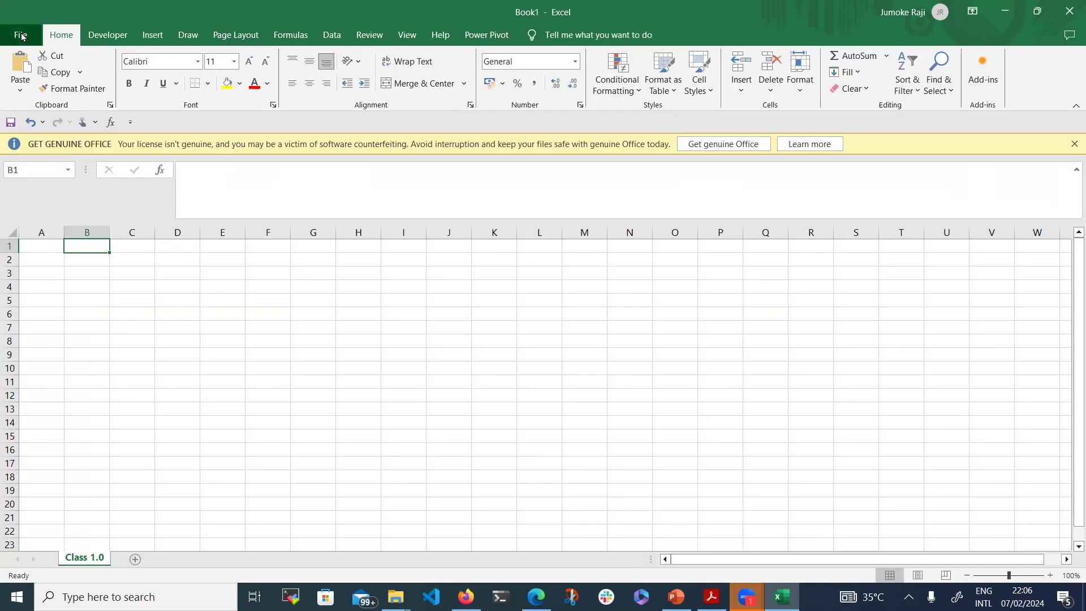
left_click(22, 37)
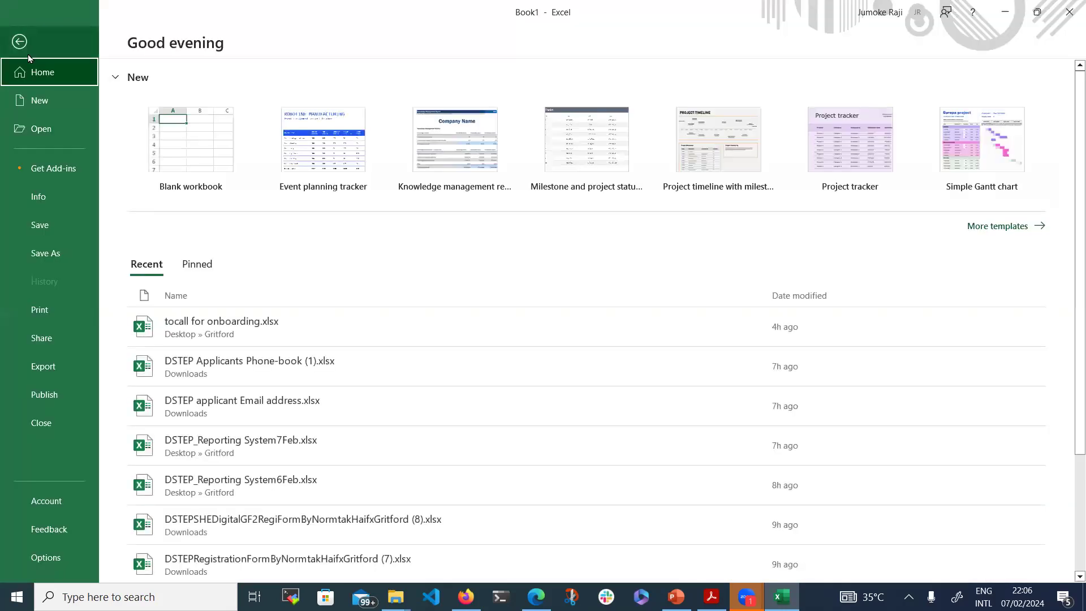
left_click(57, 134)
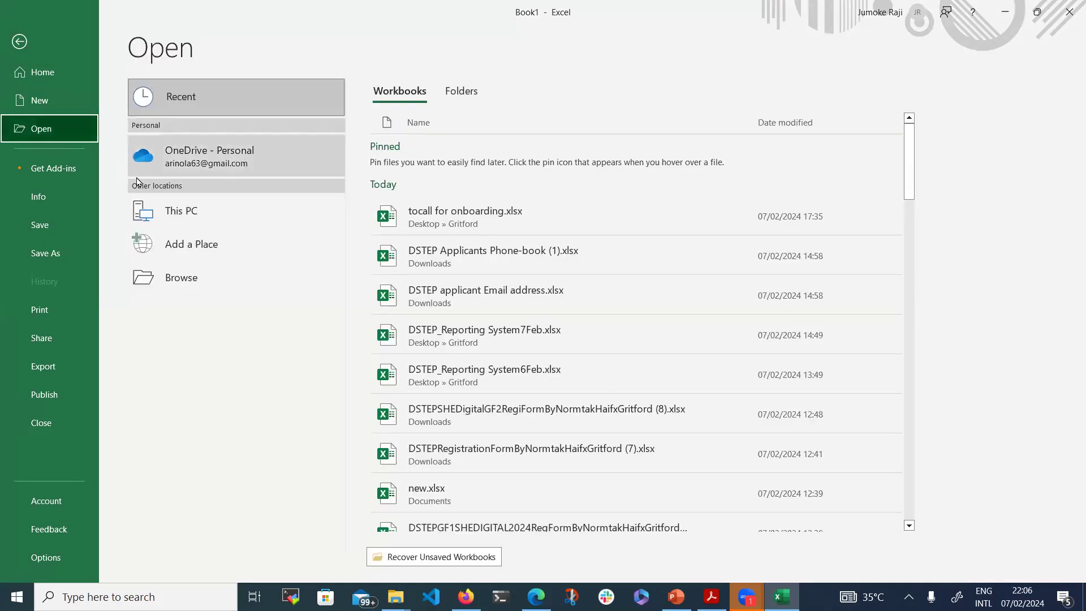
left_click(185, 212)
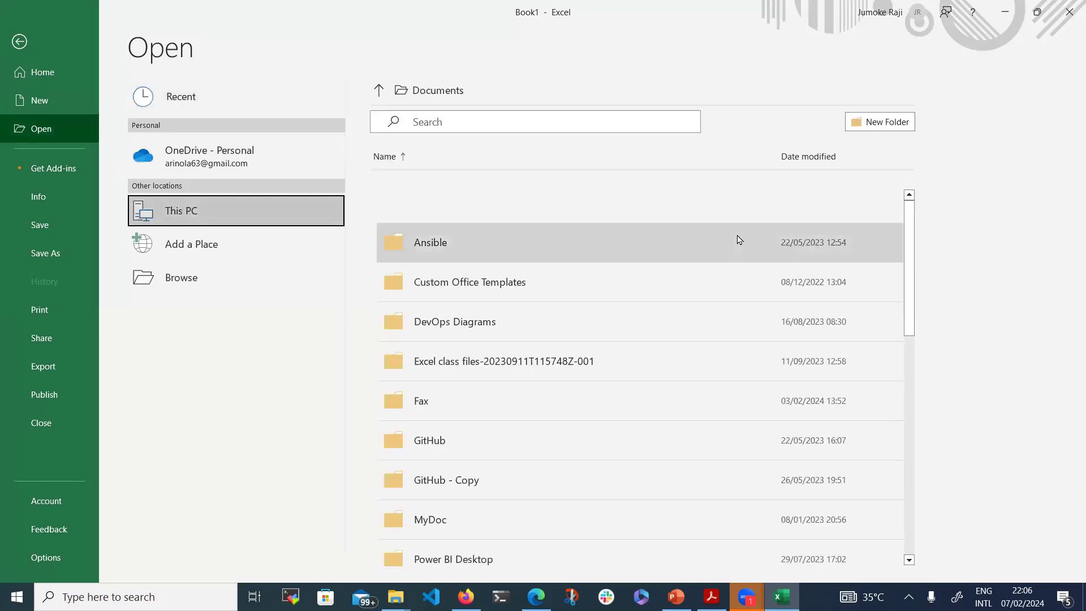
double_click(525, 359)
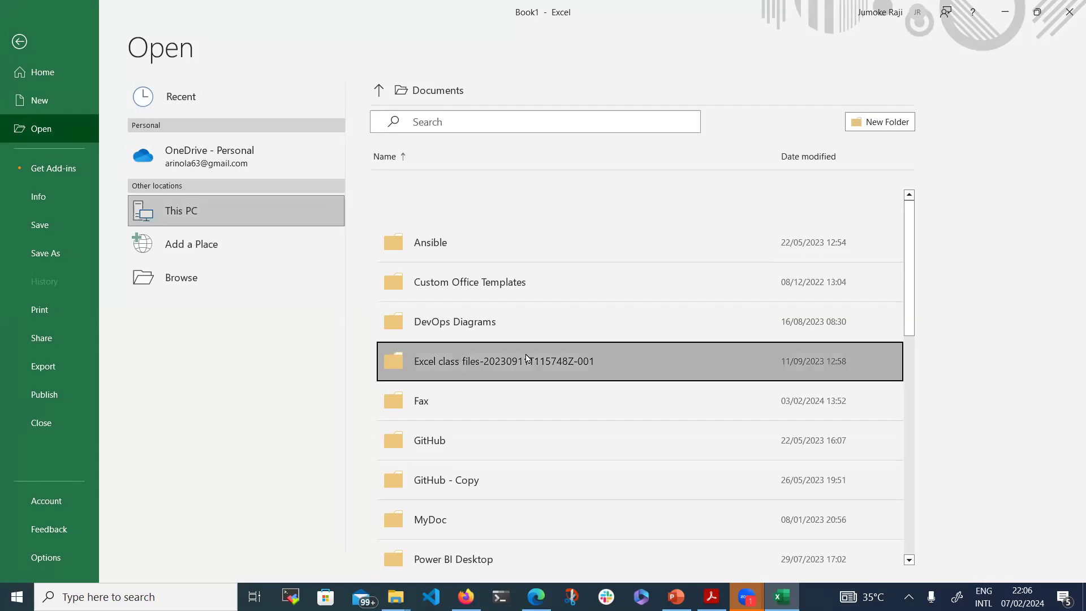
double_click(533, 259)
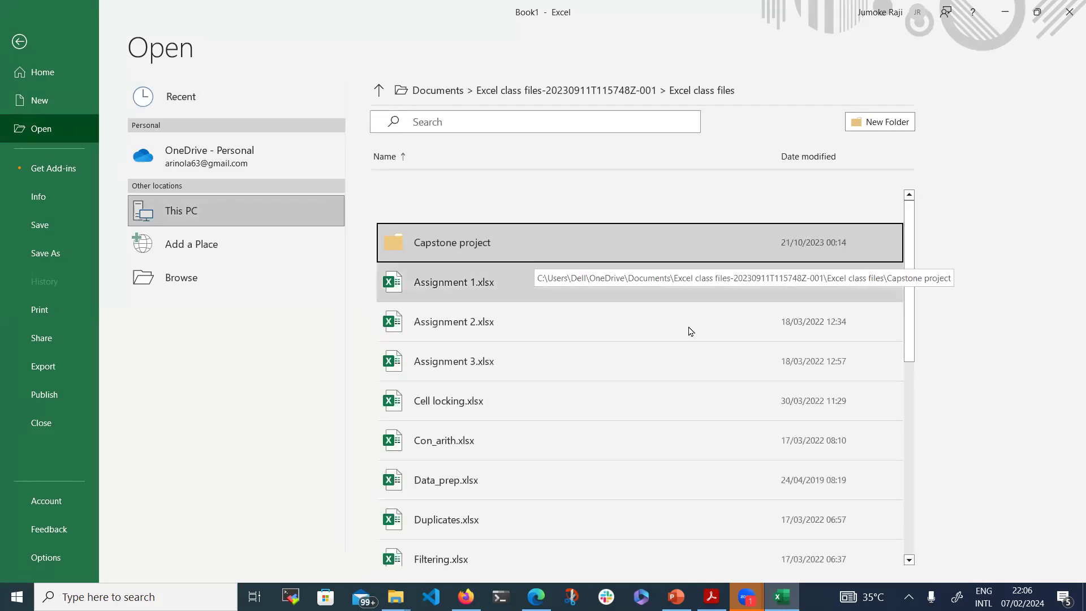
scroll(615, 438, "down", 3)
scroll(615, 438, "down", 9)
scroll(615, 438, "down", 1)
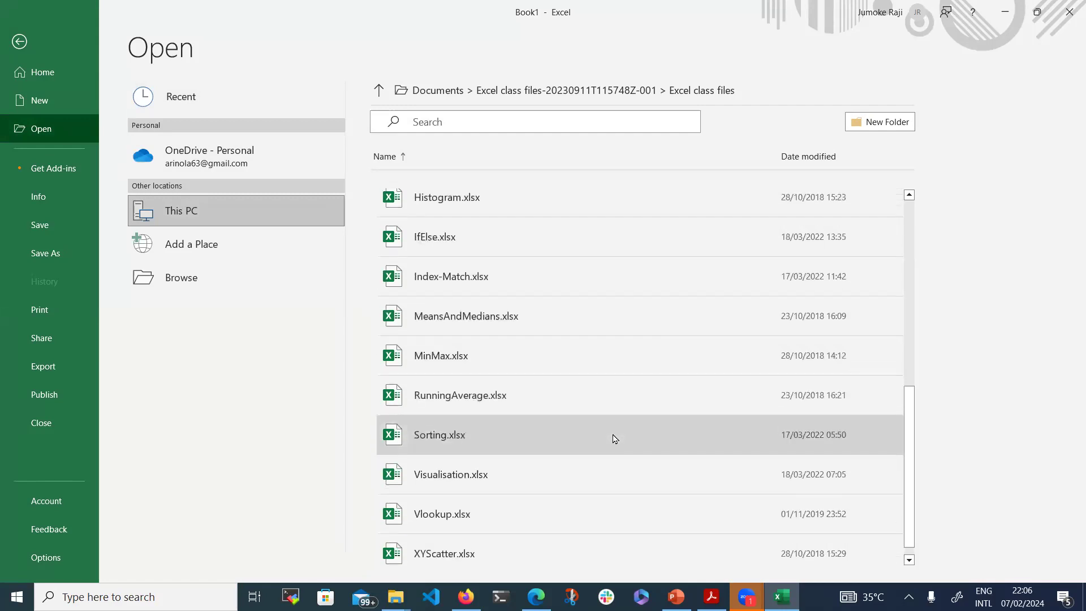
scroll(615, 438, "up", 13)
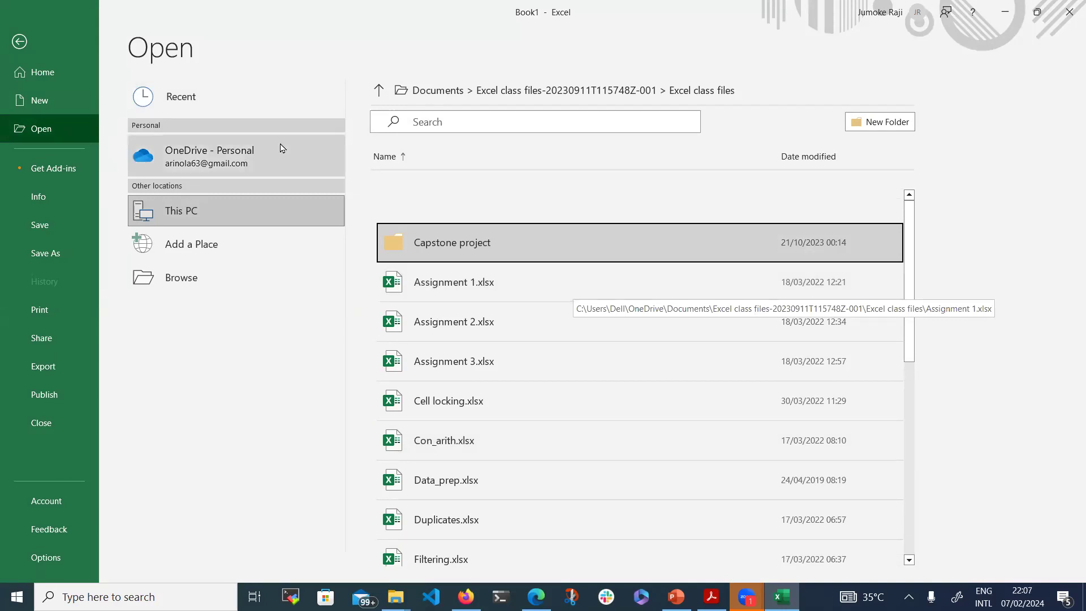
Open the MyDataAnalysisProjects folder inside Downloads in the Open dialog
left_click(17, 42)
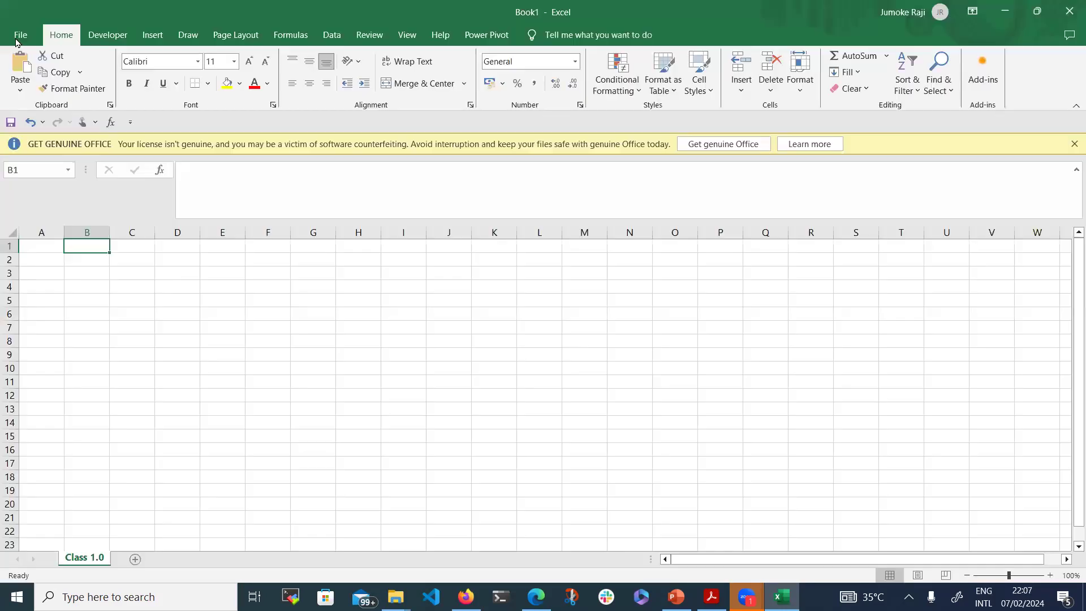
left_click(18, 34)
left_click(43, 135)
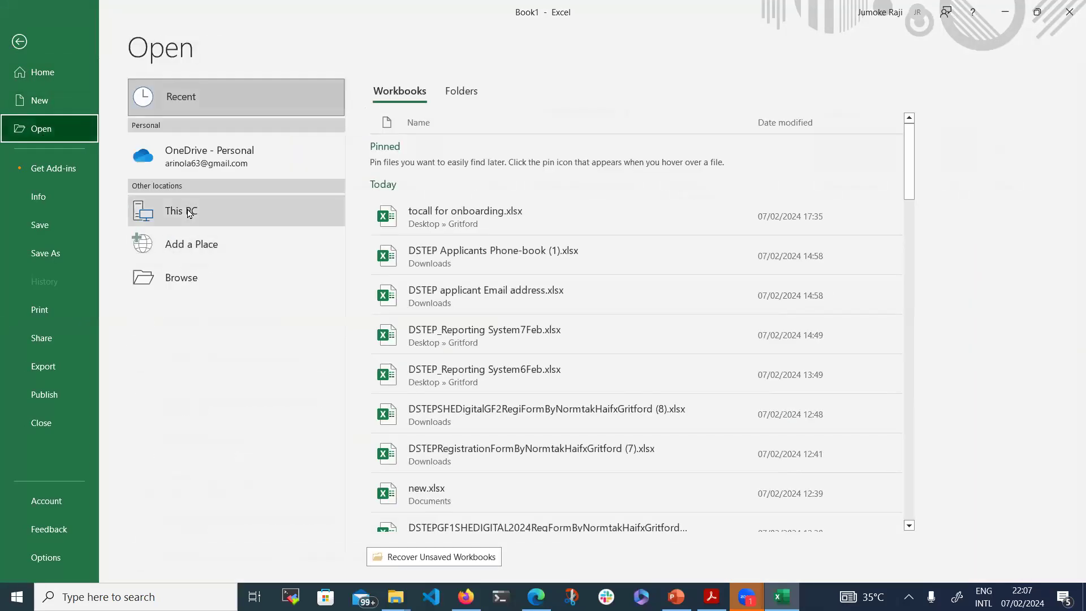
left_click(170, 213)
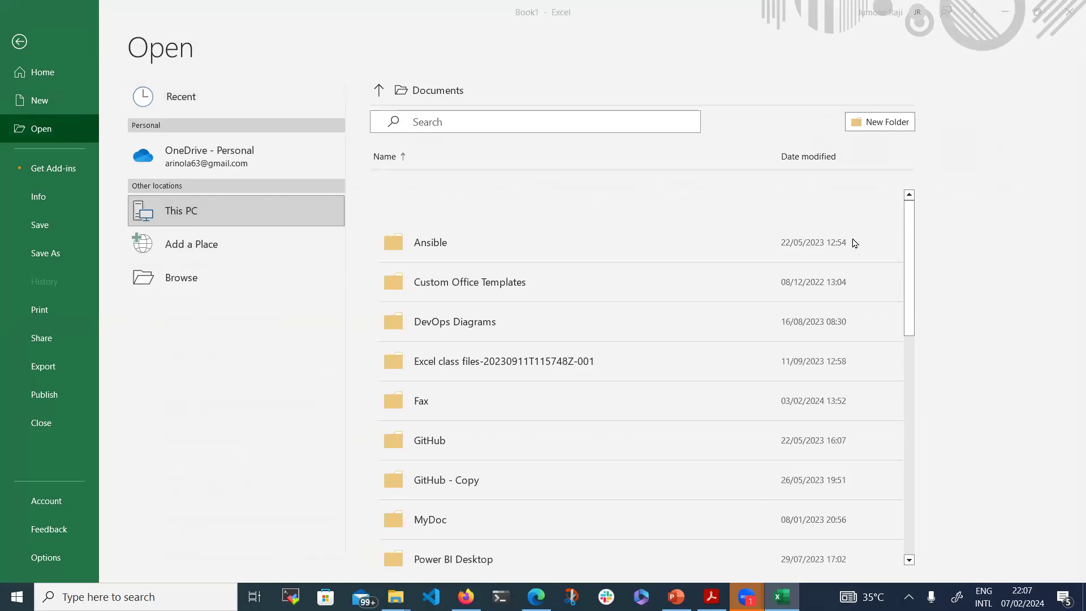
left_click(210, 278)
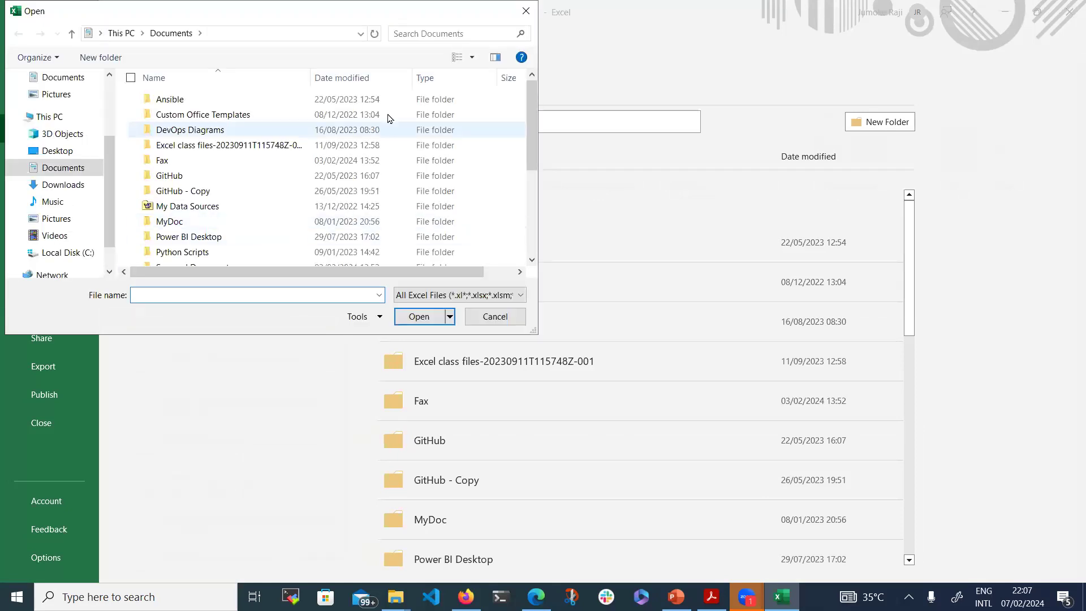
left_click(50, 184)
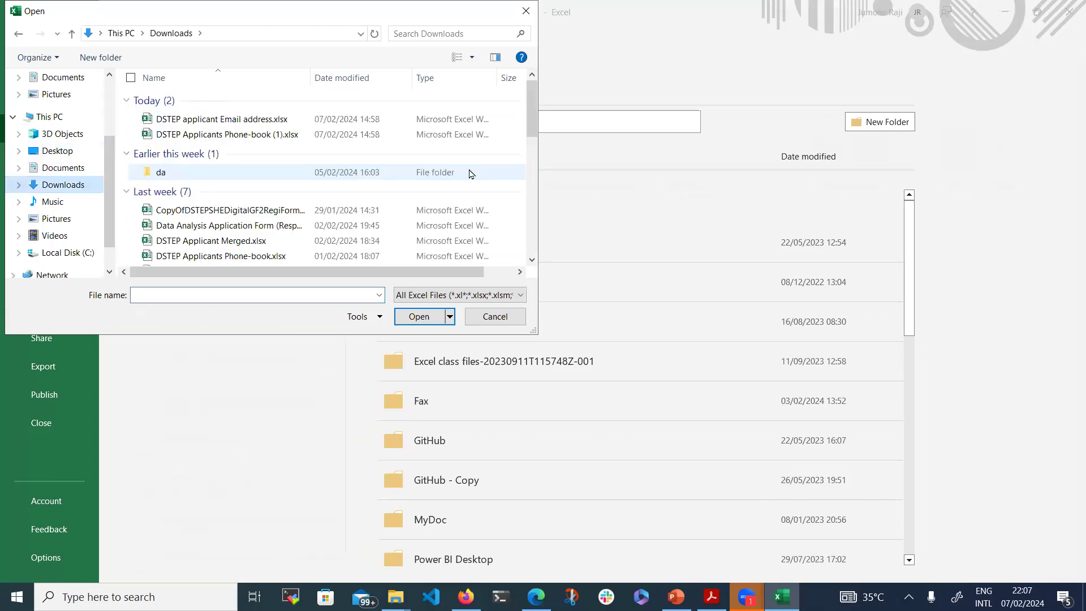
left_click_drag(532, 96, 554, 221)
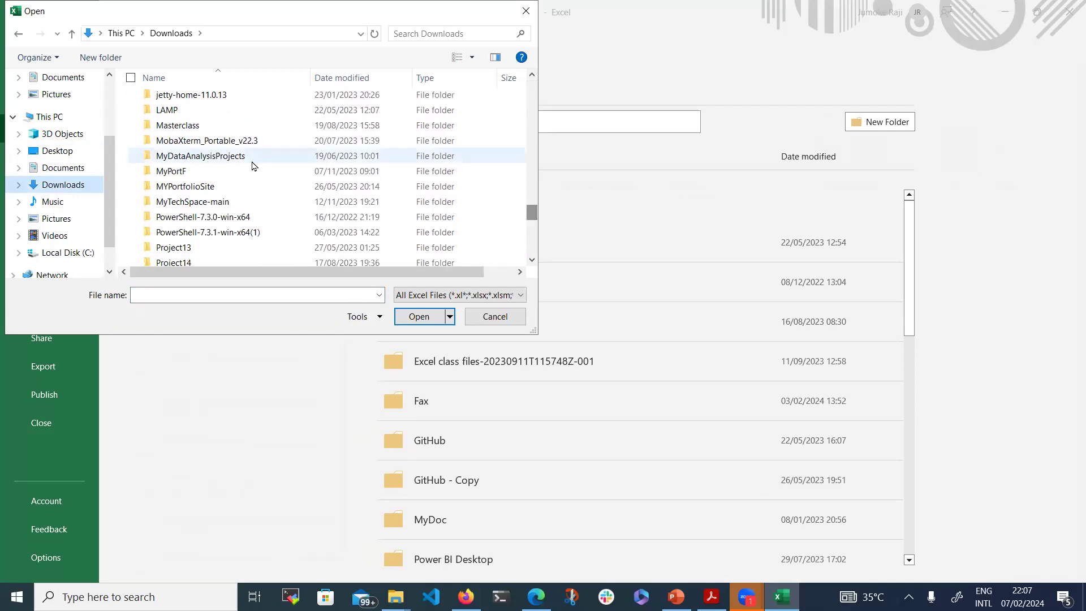
left_click(221, 161)
double_click(221, 162)
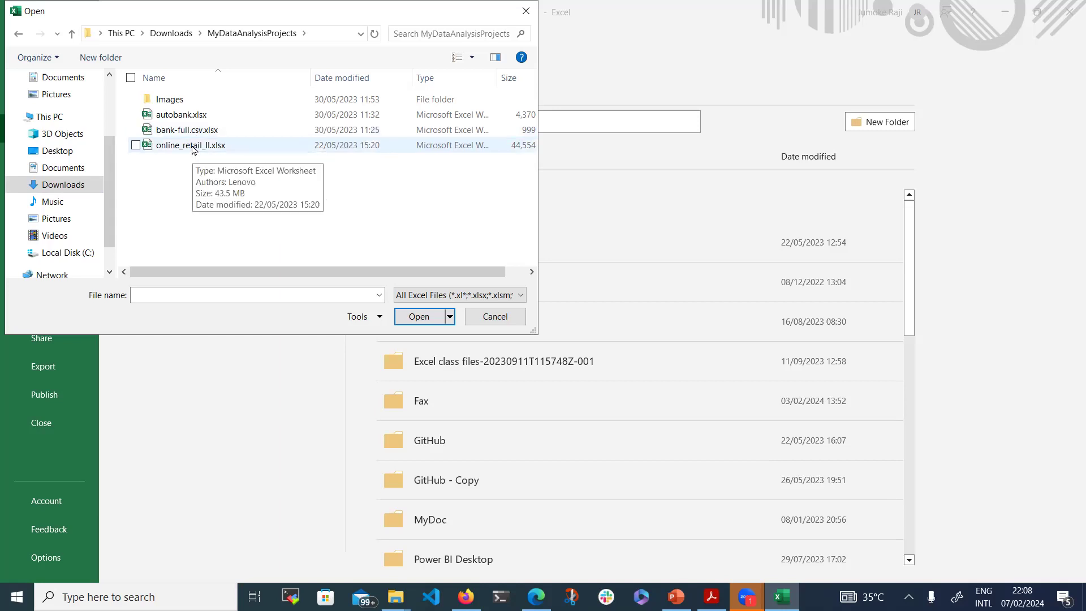
Open online_retail_II.xlsx, view its Year 2009-2010 sheet and select row 524615 near the end
double_click(192, 146)
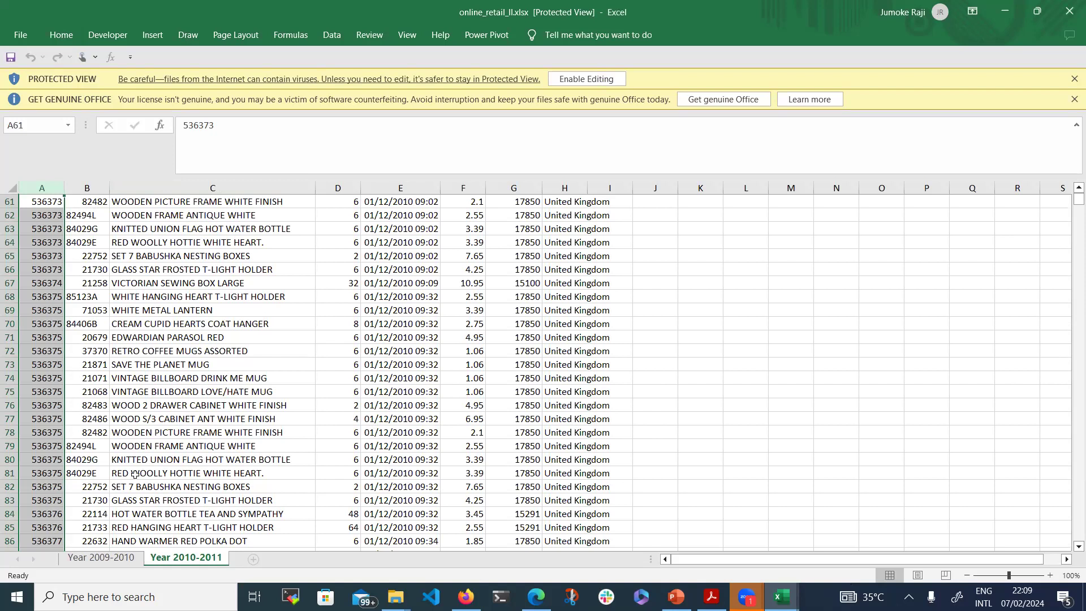
left_click(111, 557)
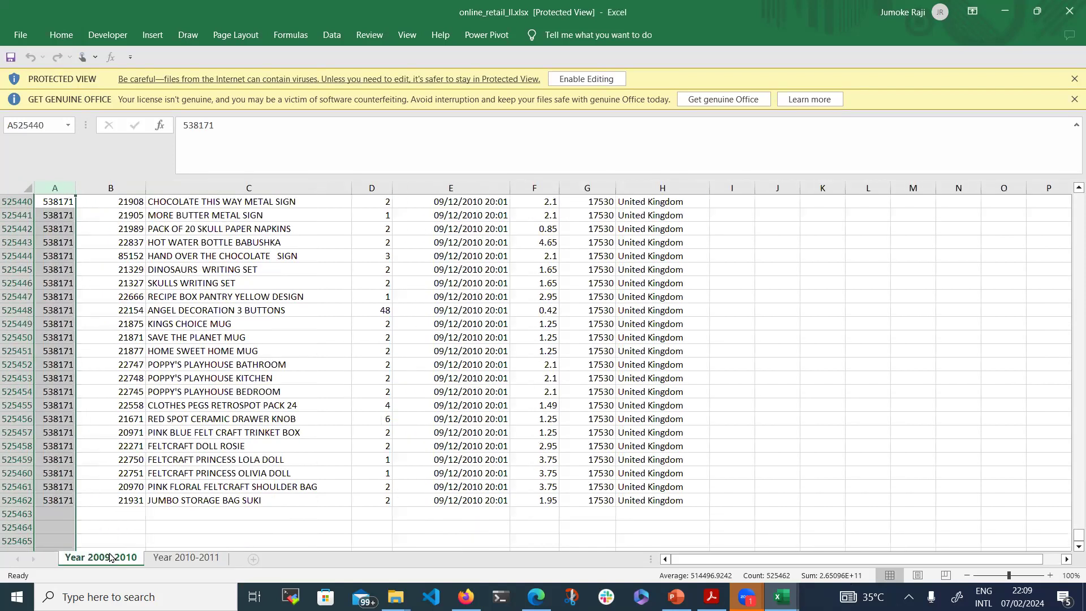
scroll(276, 420, "up", 20)
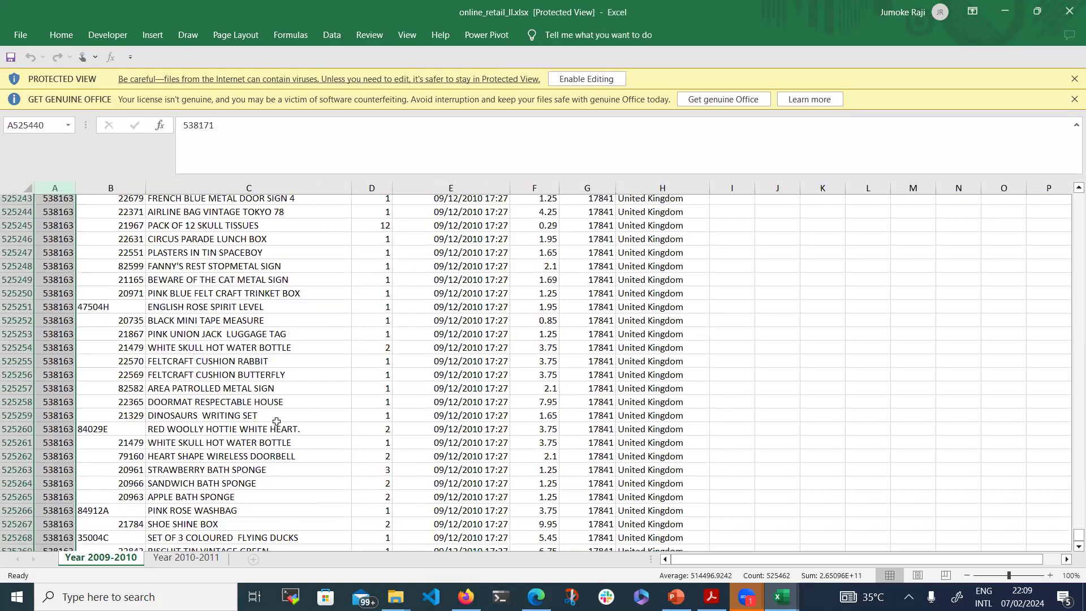
scroll(277, 422, "up", 20)
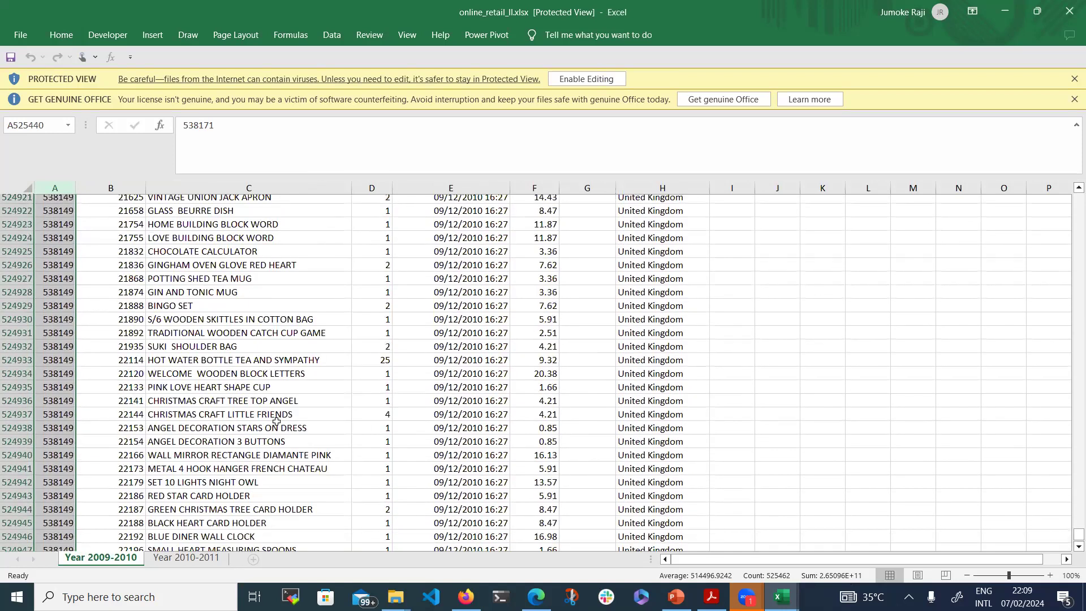
scroll(277, 421, "up", 20)
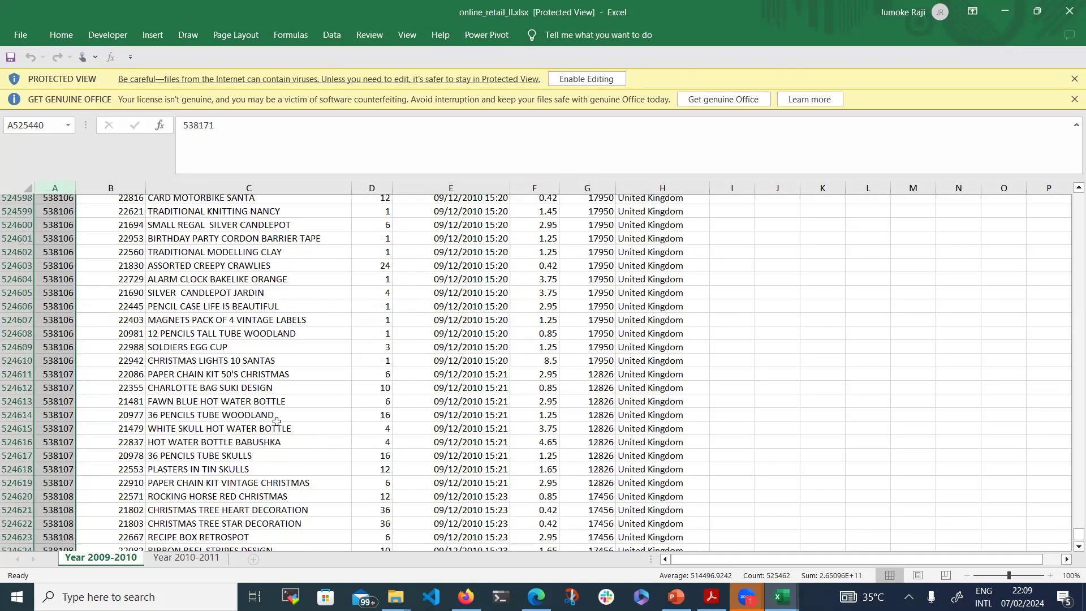
scroll(276, 421, "up", 1)
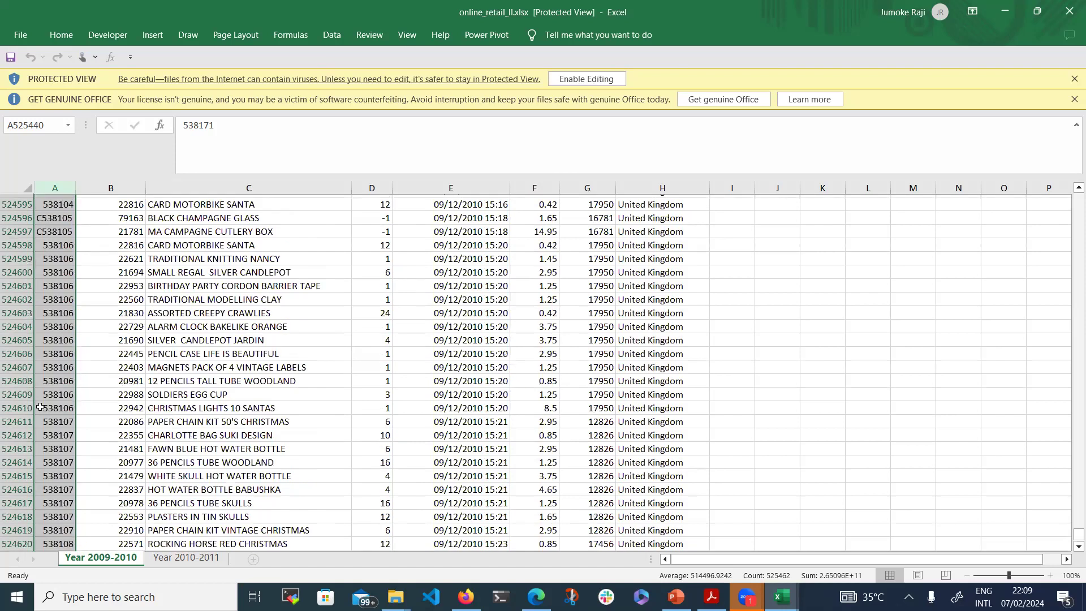
left_click(4, 467)
left_click(23, 476)
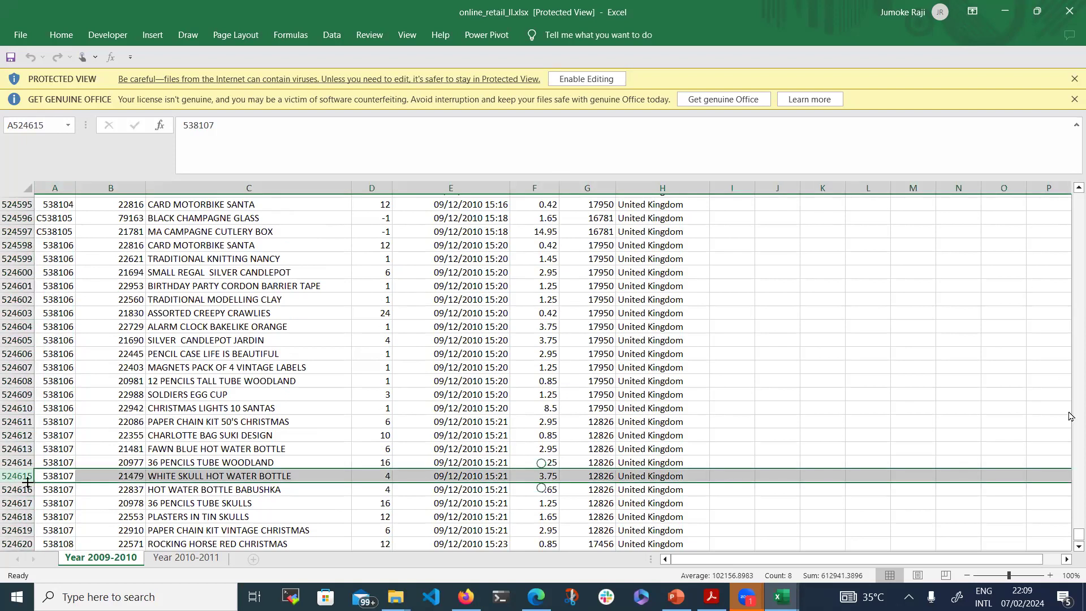
Return to the top of the Year 2009-2010 sheet and select header row 1
left_click_drag(1077, 534, 472, 239)
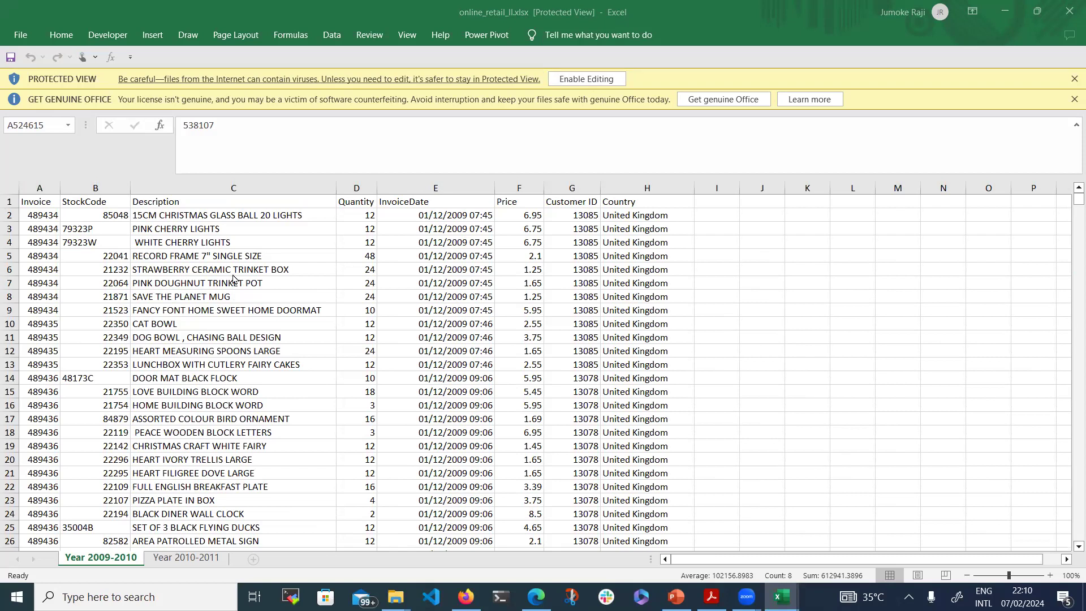
left_click(11, 202)
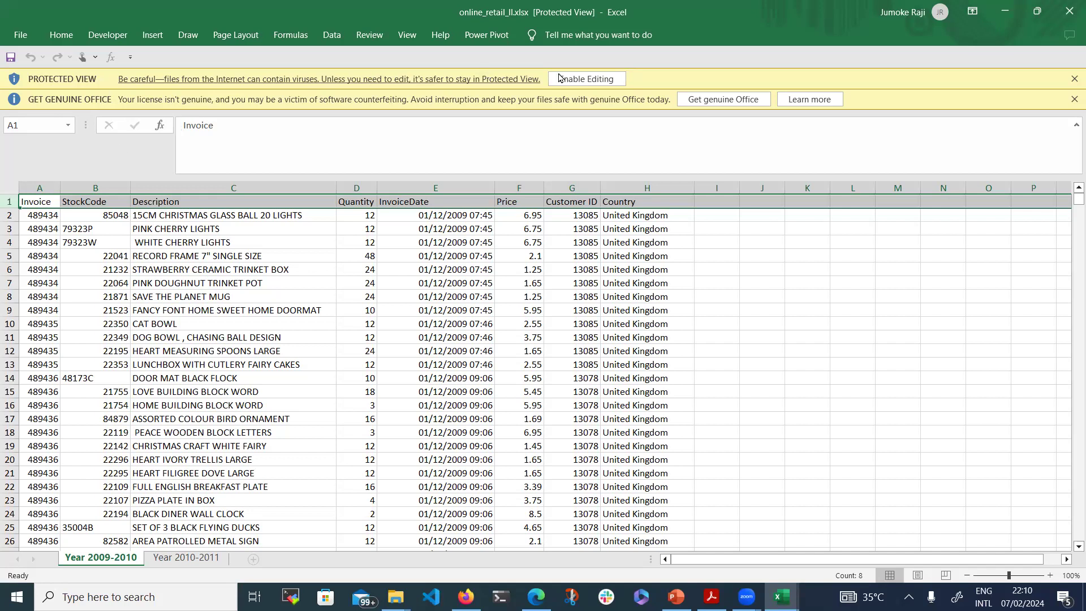
Enable editing on online_retail_II.xlsx and switch to the File Explorer window
left_click(579, 82)
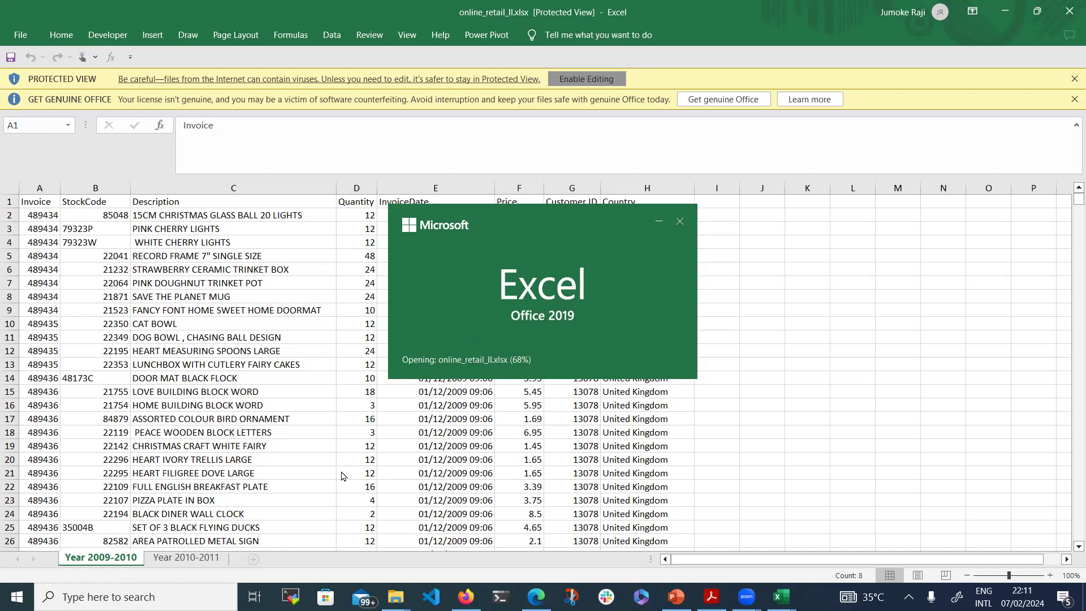
mouse_move(395, 597)
left_click(450, 508)
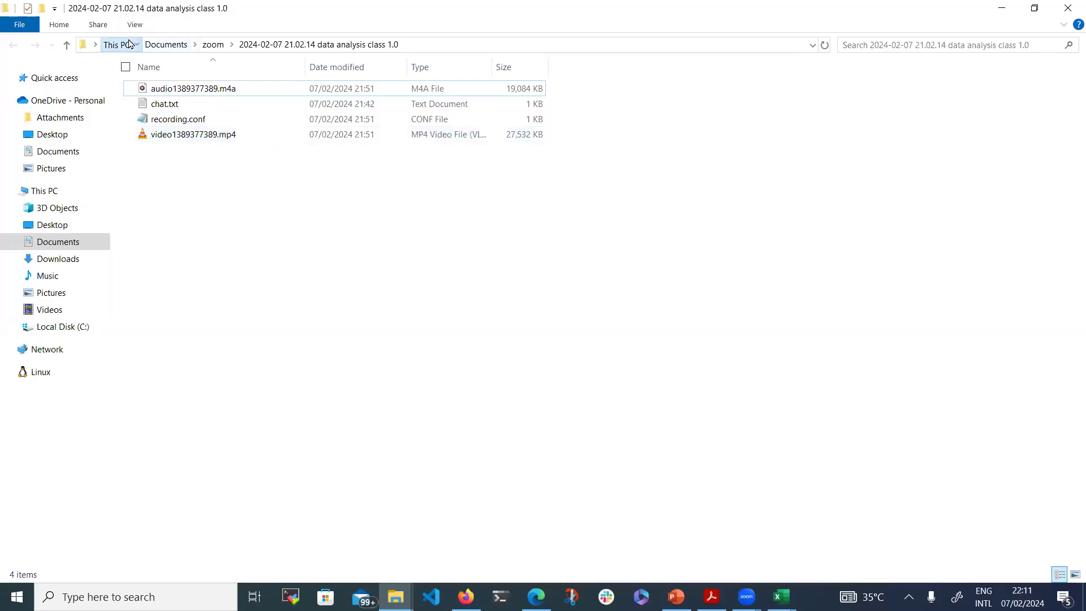
Go from This PC to Downloads and open automobile.csv in Excel
left_click(119, 44)
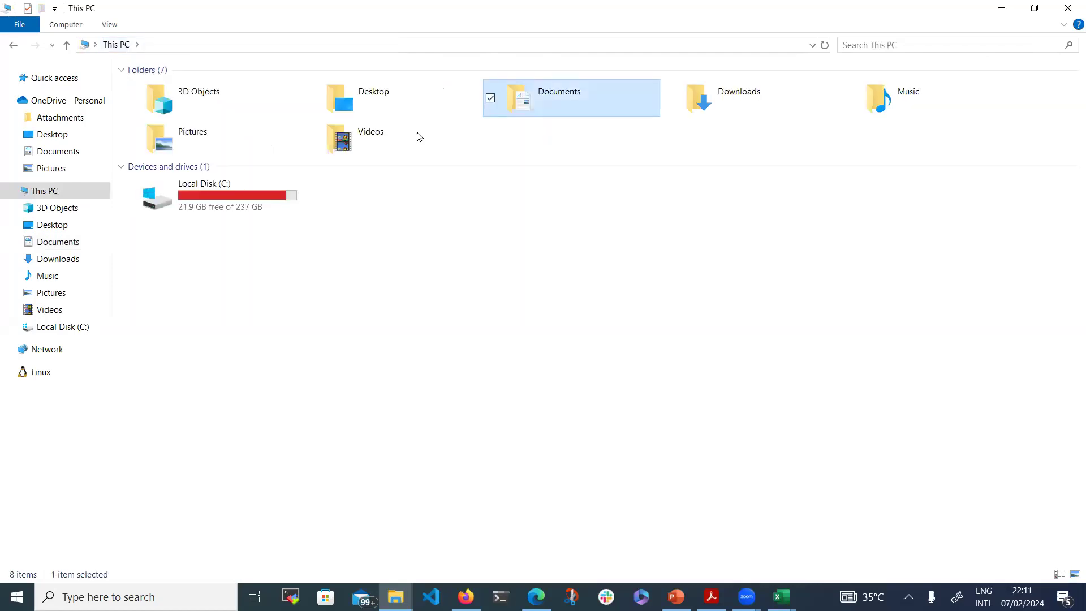
left_click(738, 107)
double_click(737, 107)
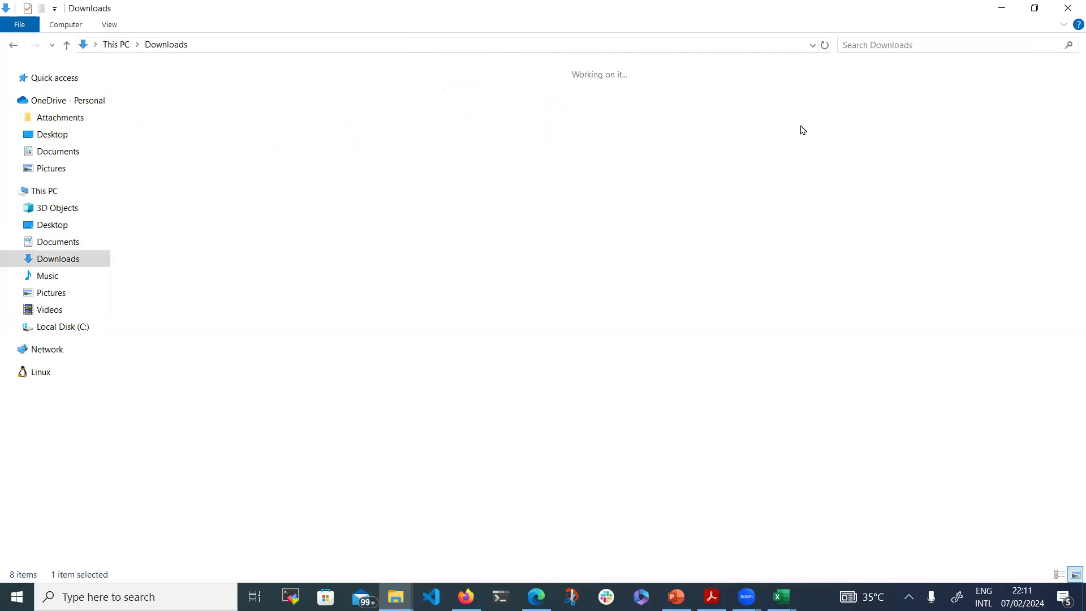
left_click_drag(1070, 120, 1071, 469)
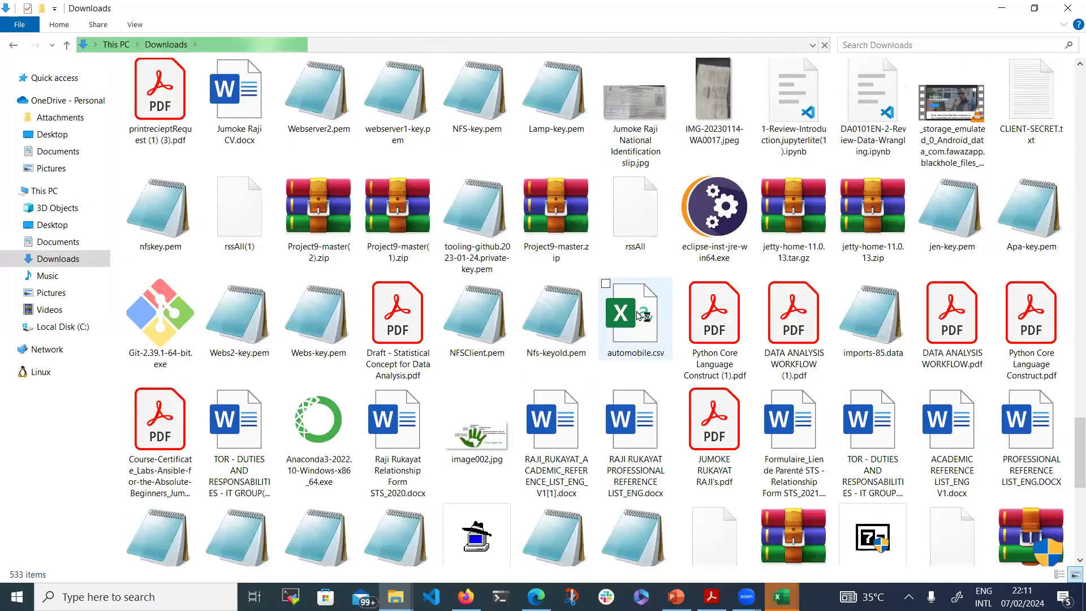
double_click(643, 312)
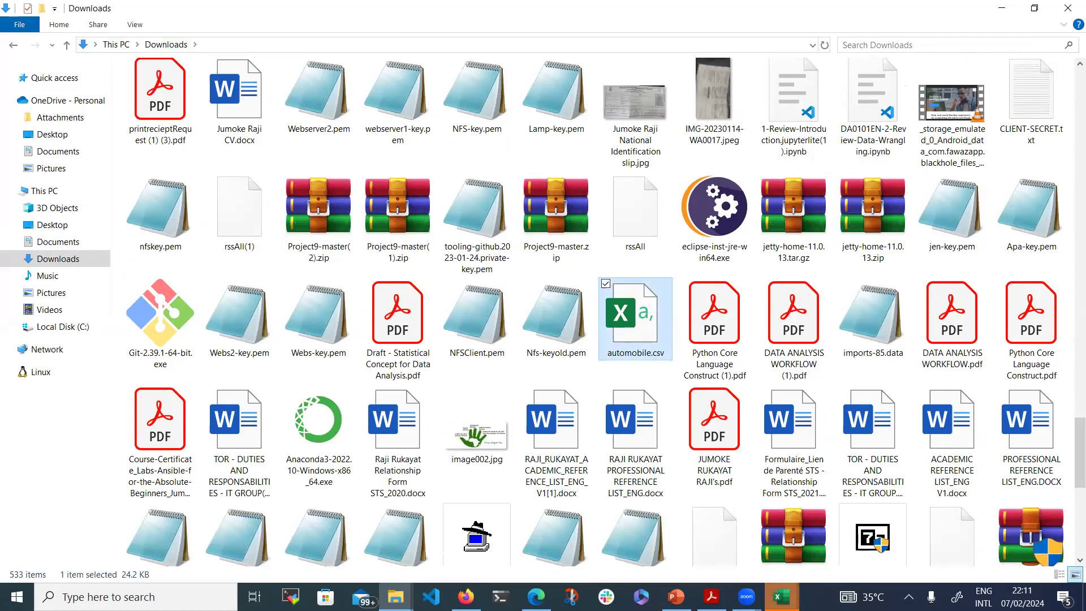
mouse_move(782, 596)
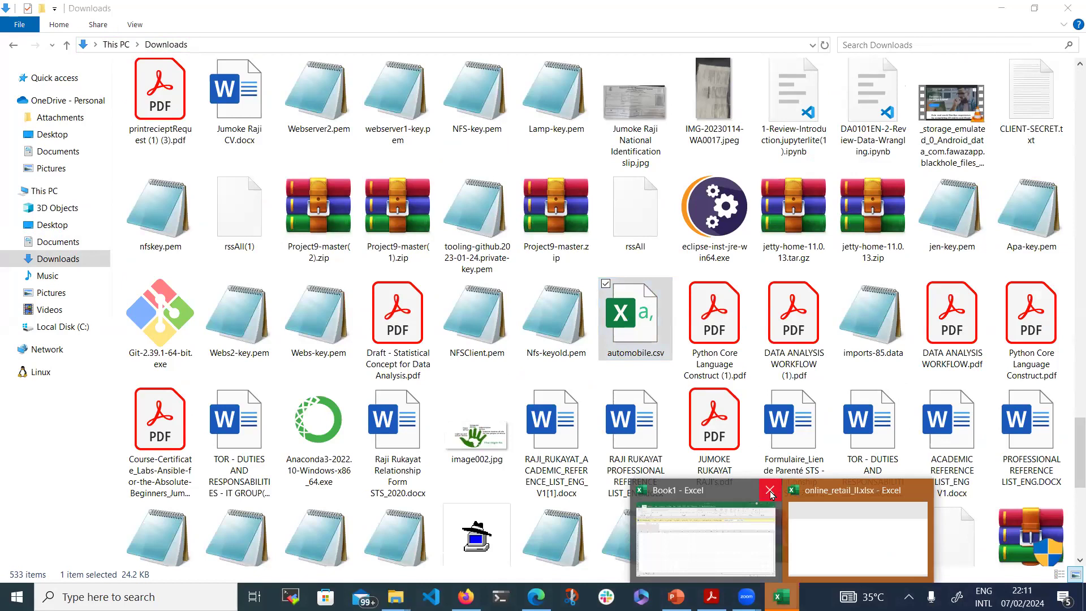
Bring up the automobile.csv workbook and open Task Manager with Ctrl+Shift+Esc
mouse_move(771, 493)
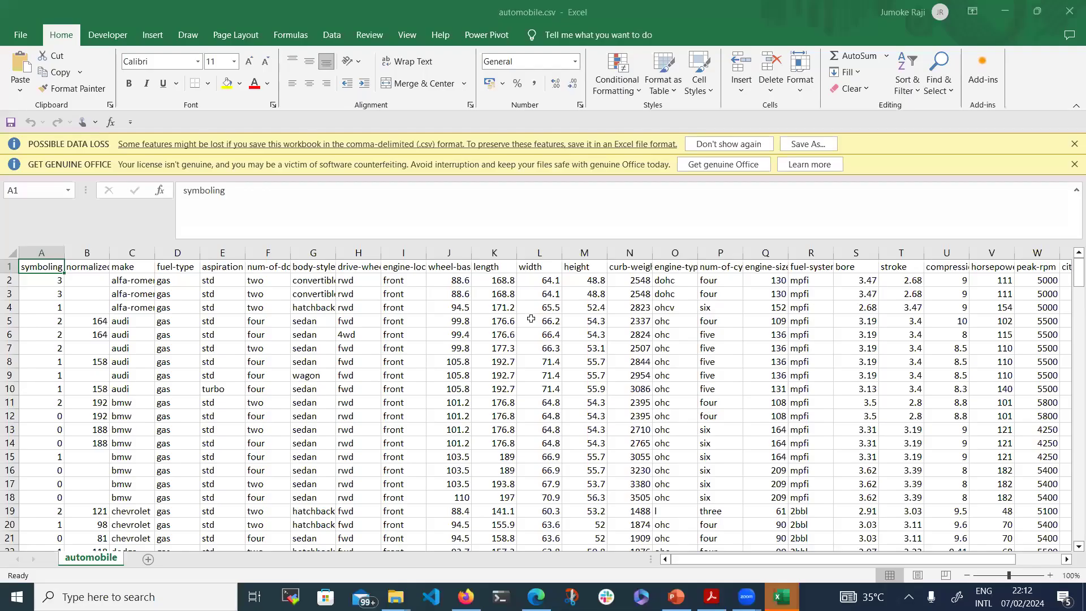
key("ctrl+shift+Escape")
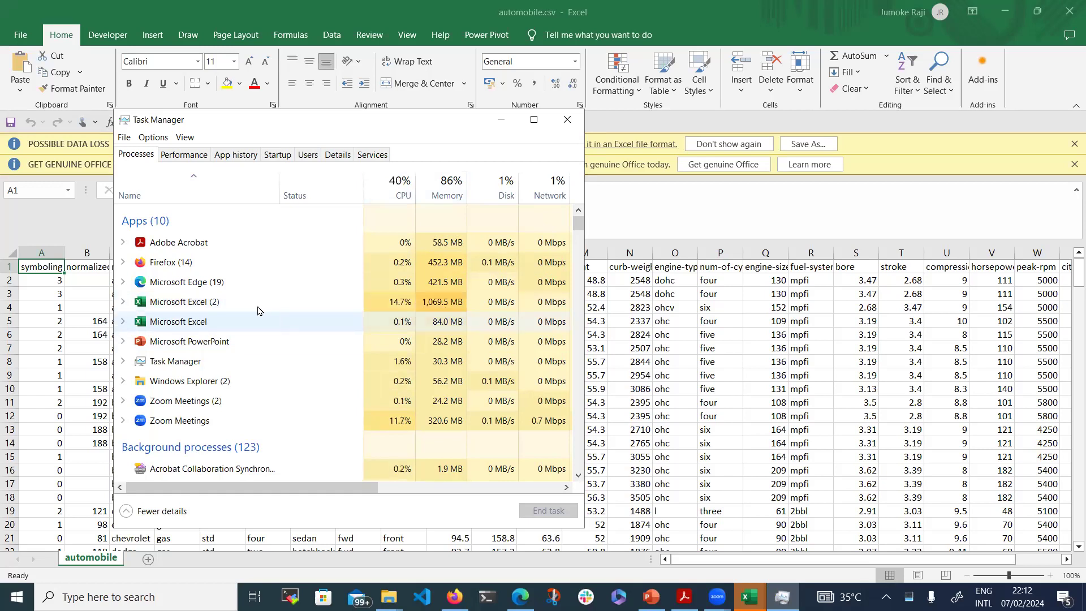
End the duplicate Microsoft Excel (2) process in Task Manager
left_click(241, 303)
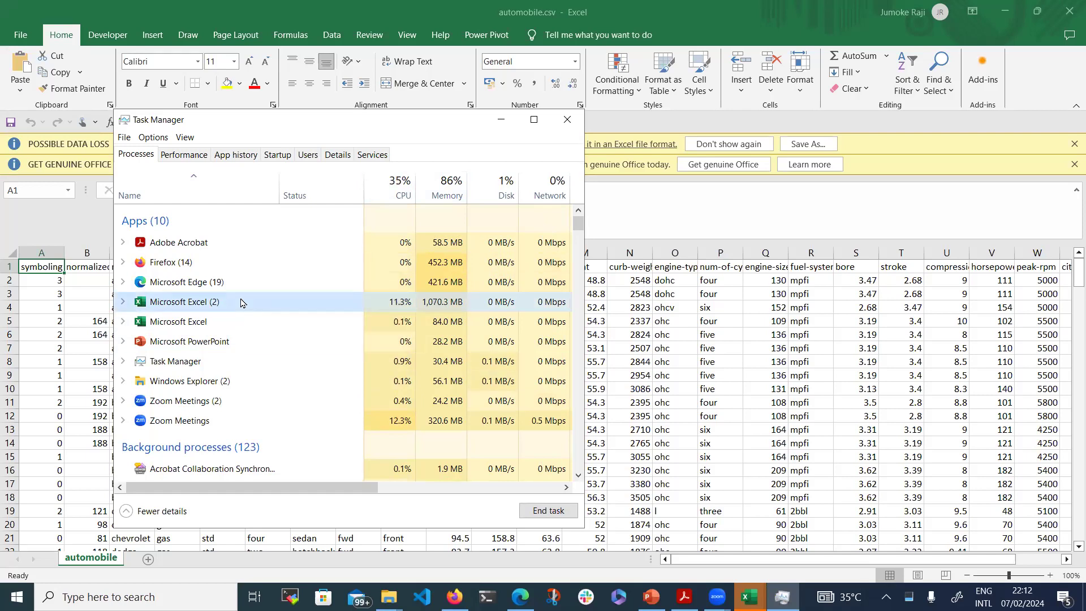
left_click(547, 511)
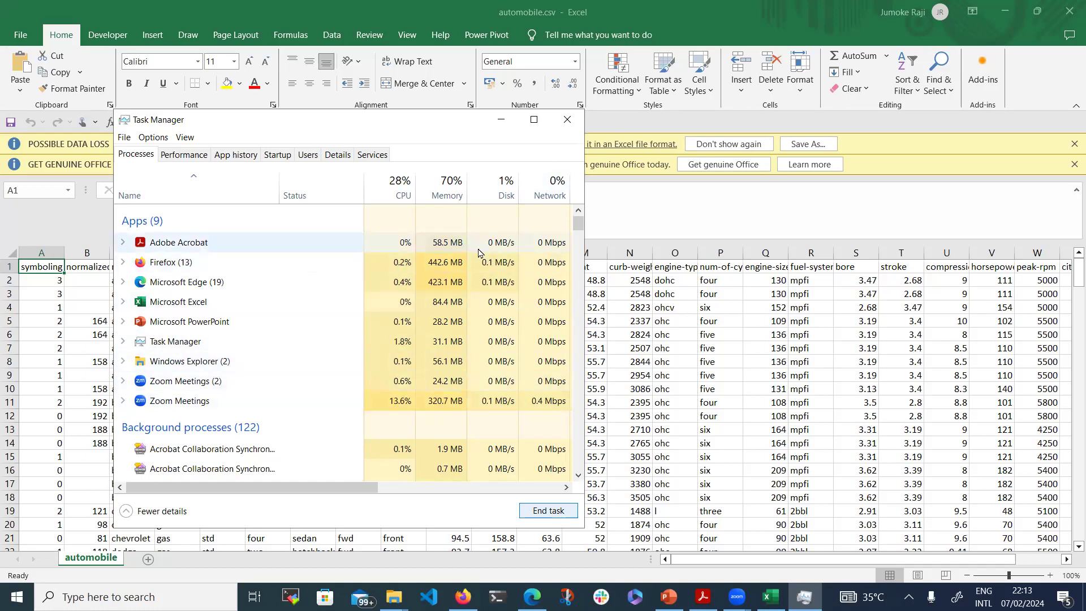
End the Firefox process and return to the automobile.csv spreadsheet
left_click(302, 262)
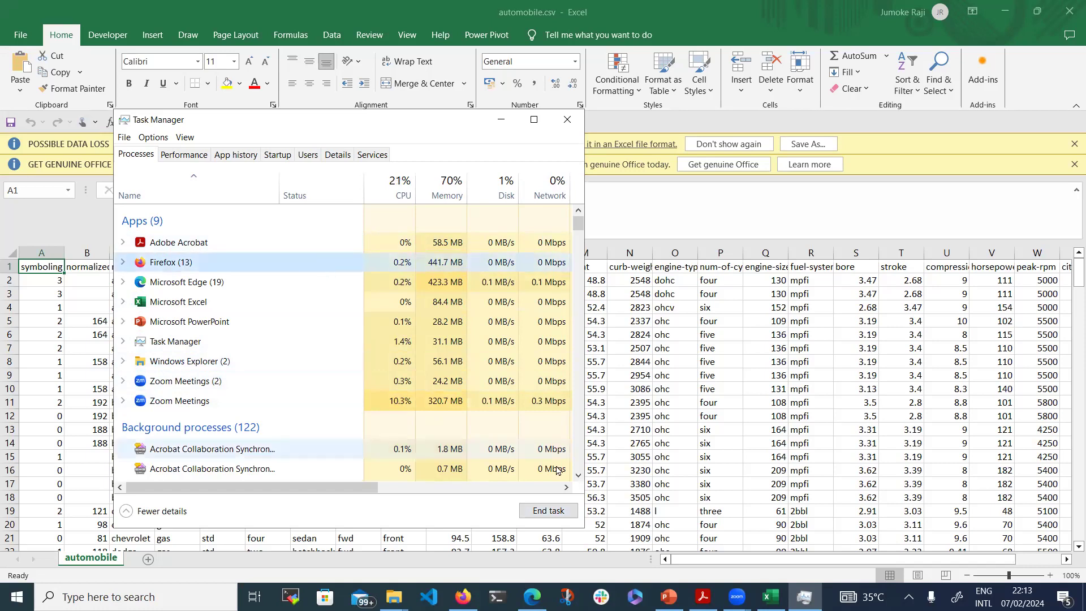
left_click(548, 510)
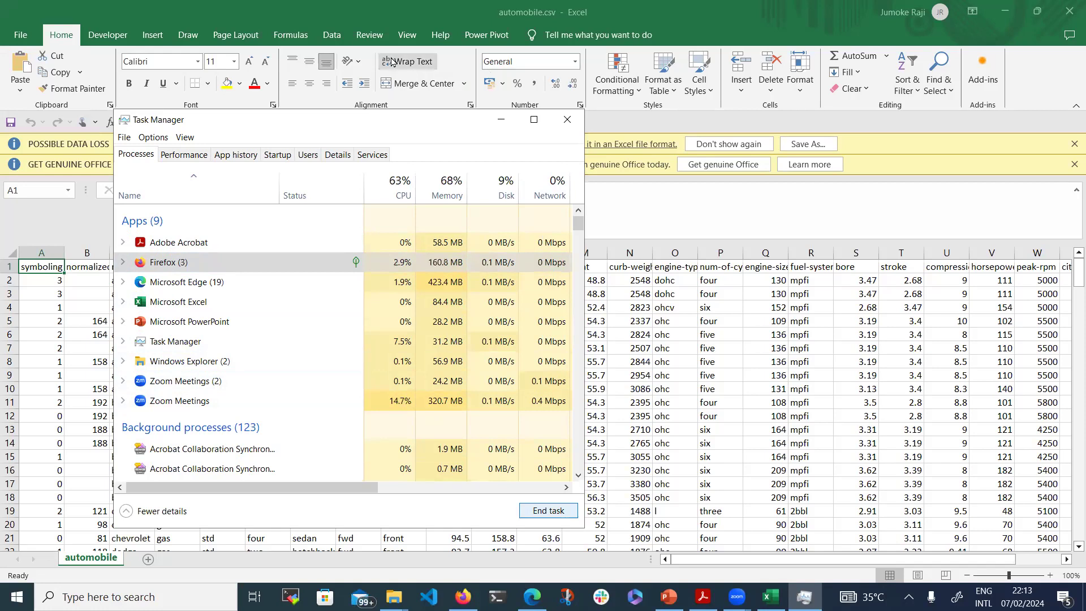
left_click(373, 90)
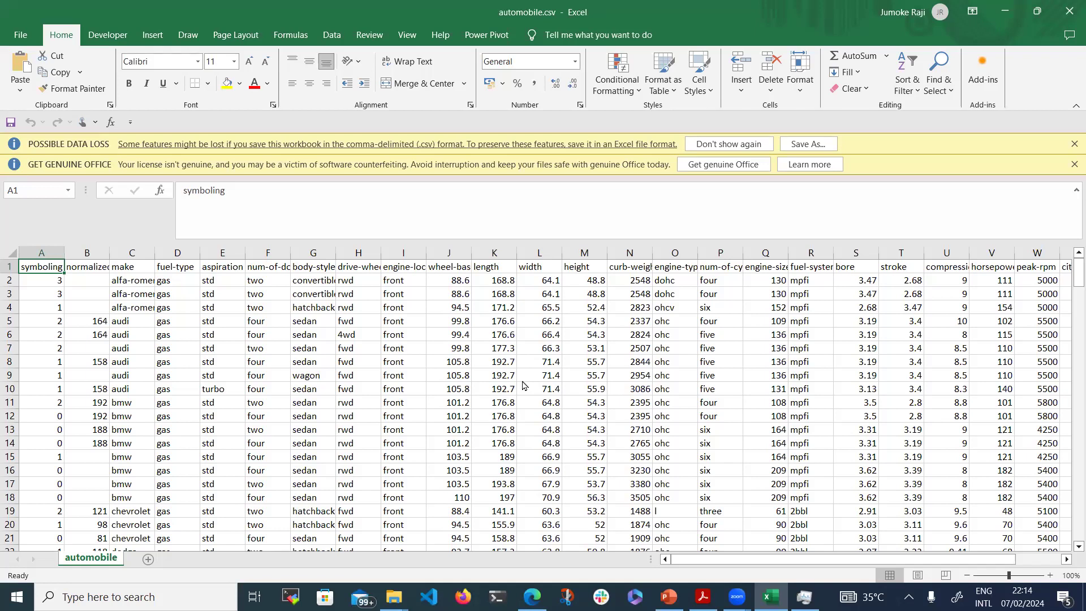
Dismiss the data loss warning and AutoFit columns F (num-of-doors) and G (convertible)
left_click(1072, 143)
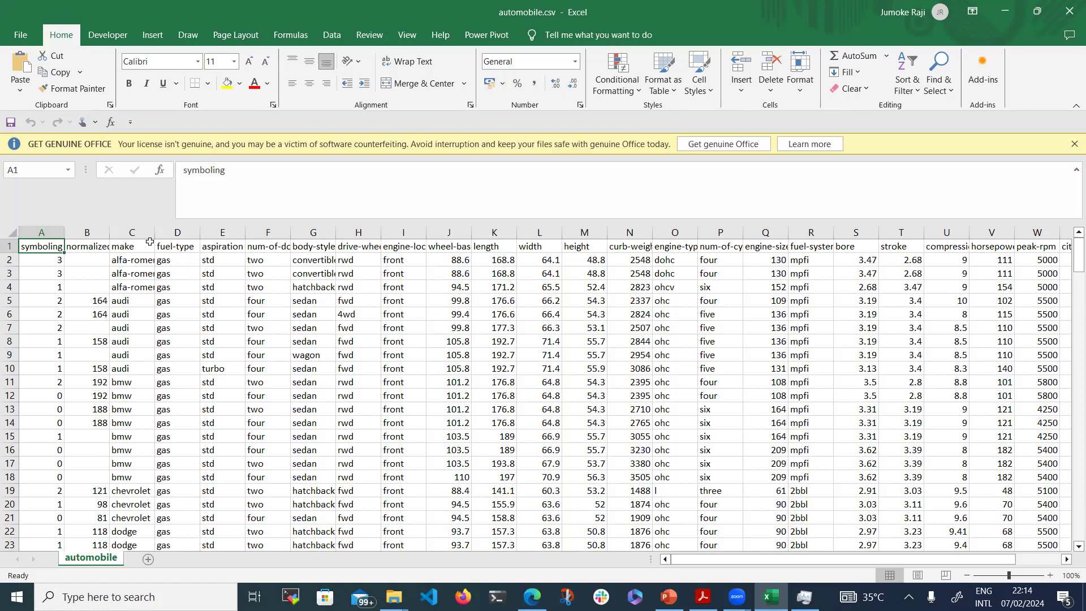
left_click(180, 245)
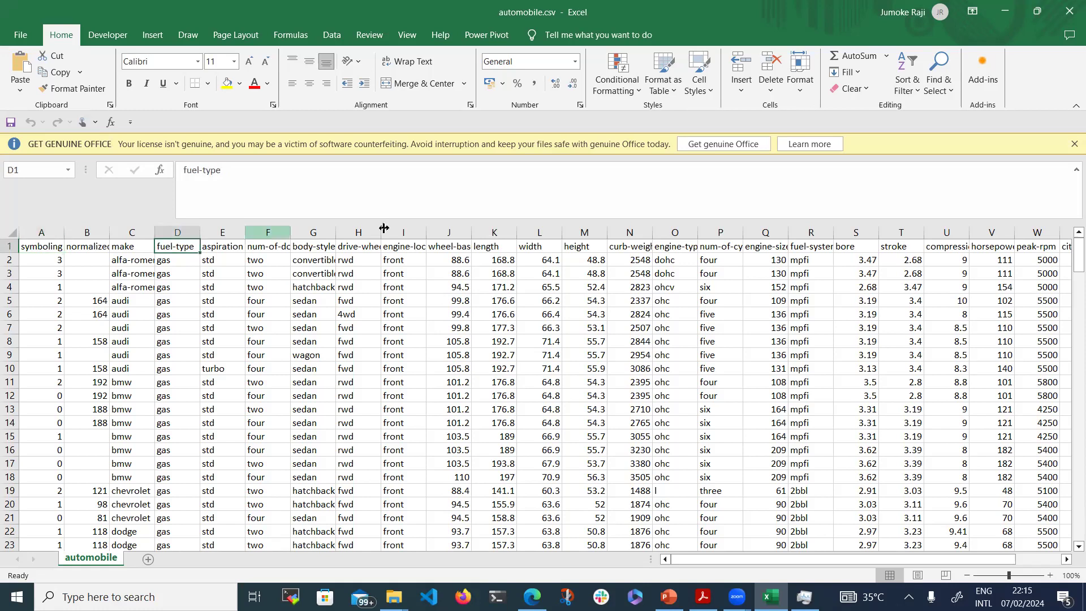
left_click(740, 250)
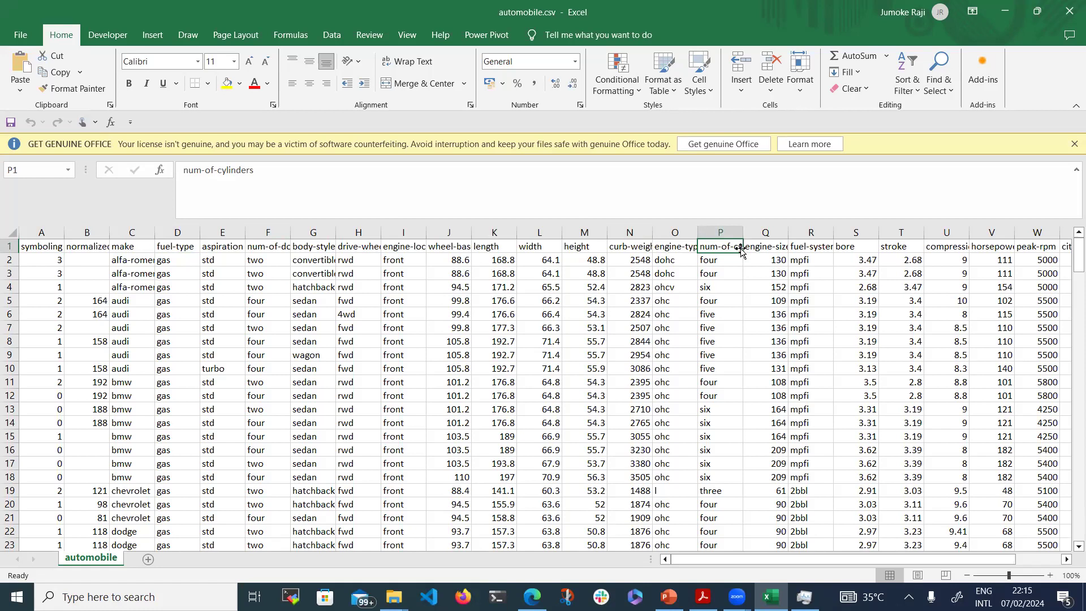
double_click(290, 232)
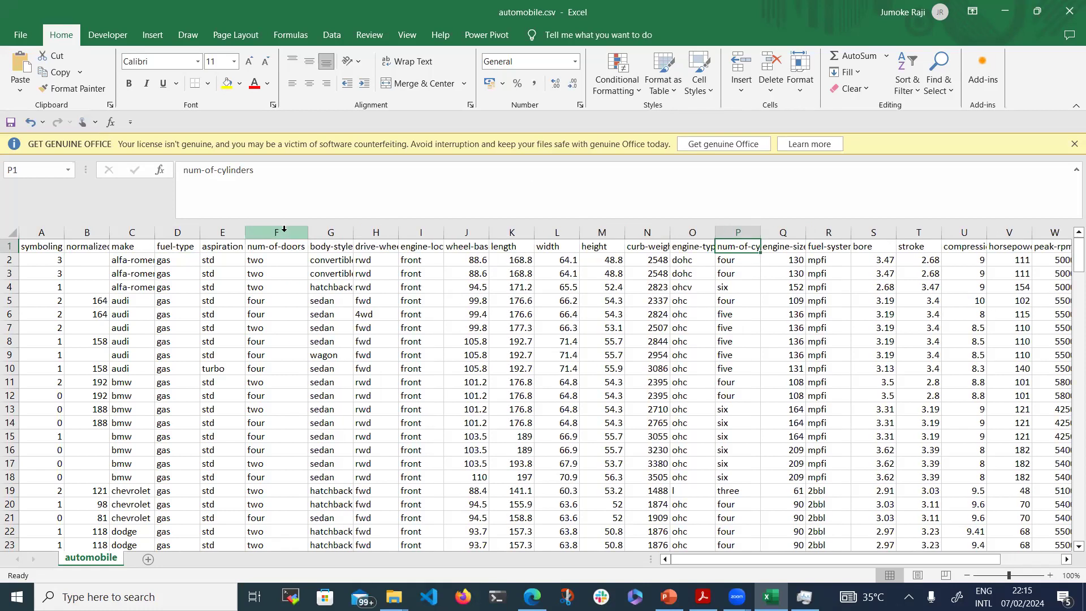
left_click_drag(352, 226, 350, 225)
double_click(351, 225)
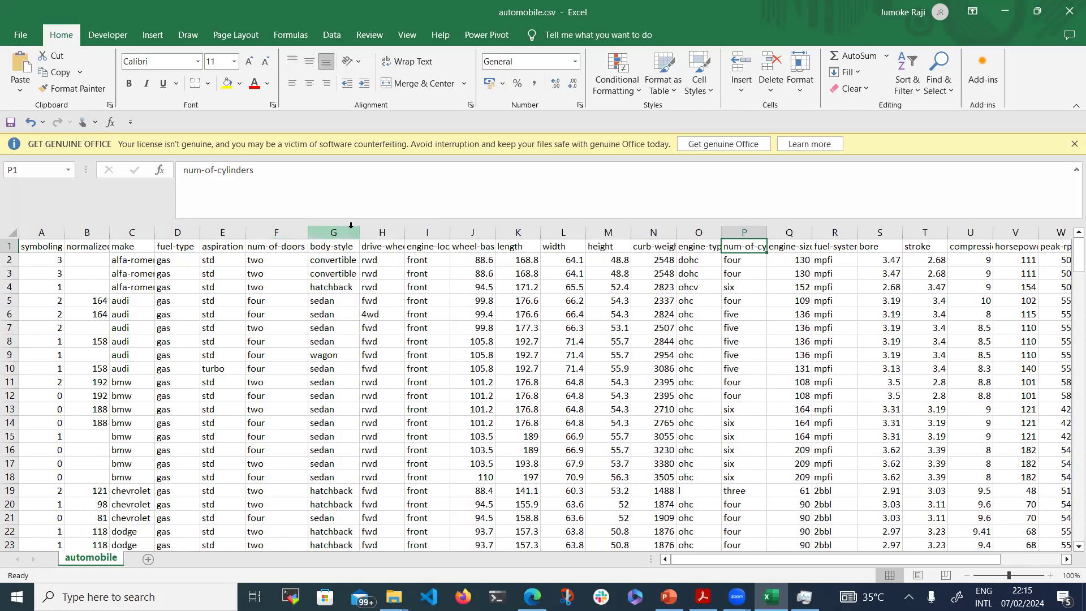
left_click(427, 228)
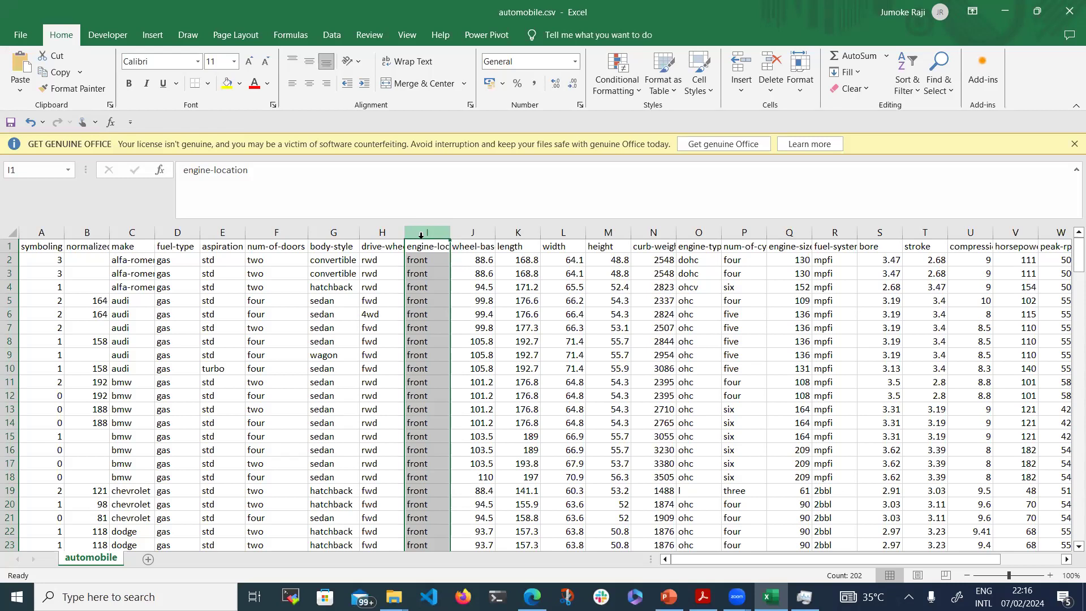
Select the entire automobile sheet and bring up the Format as Table style gallery
left_click(265, 232)
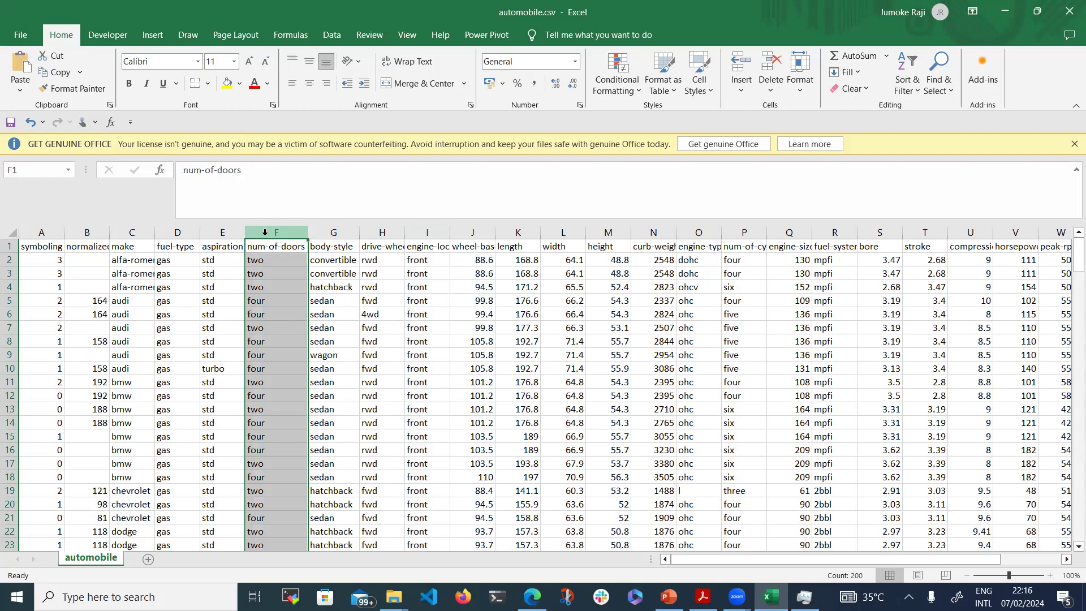
left_click(396, 296)
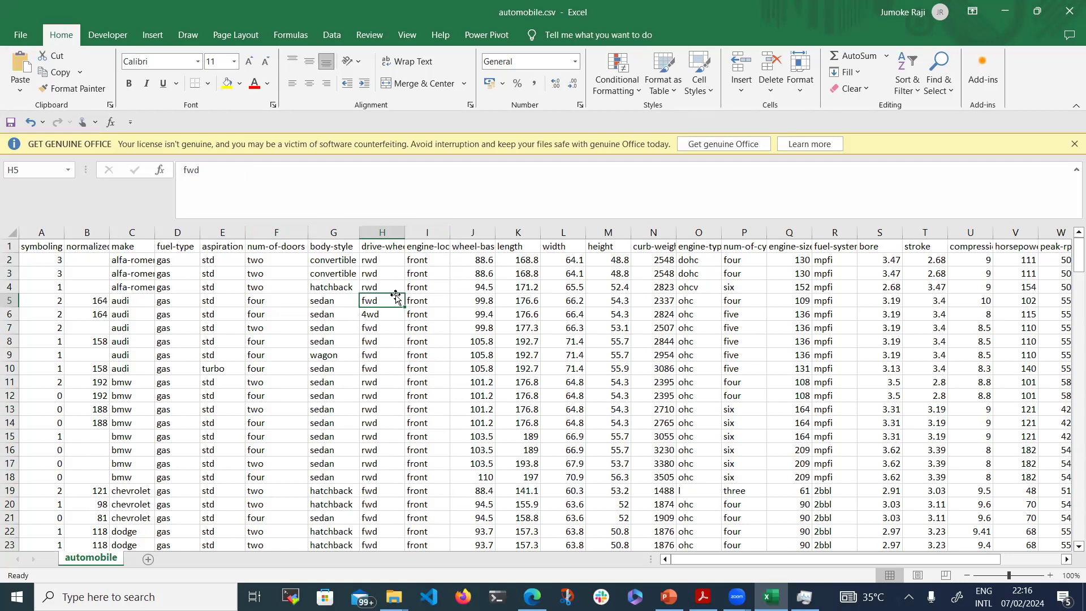
left_click(51, 227)
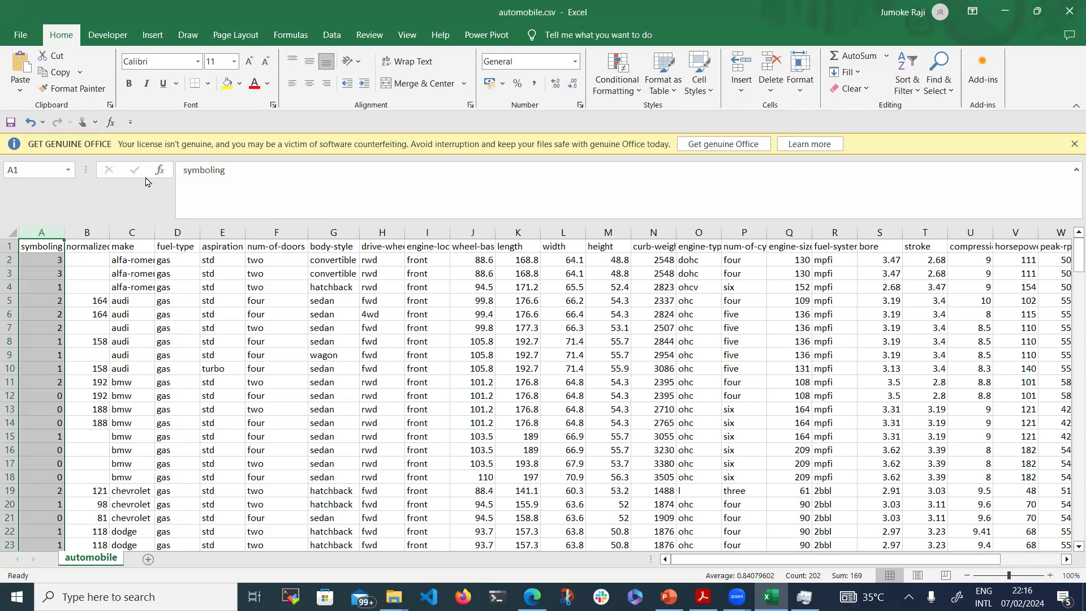
left_click(8, 227)
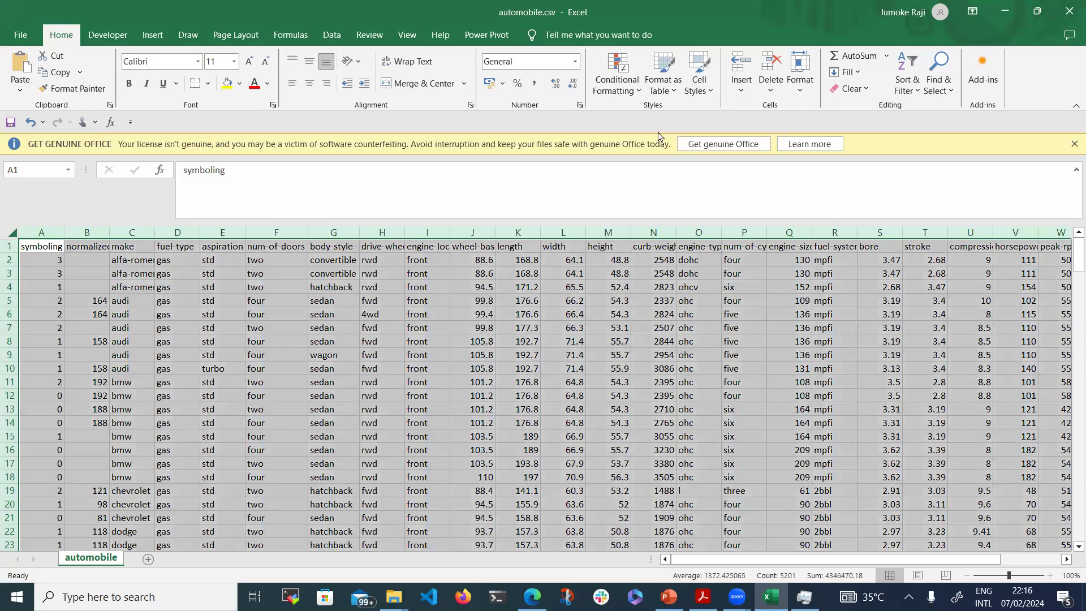
left_click(672, 95)
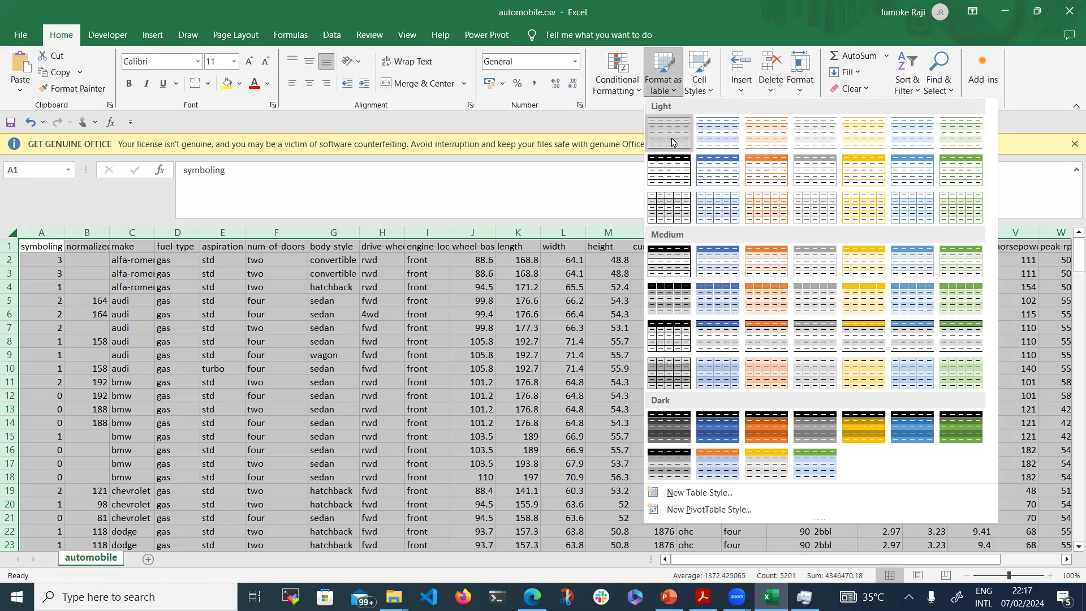
Pick the Light 1 table style and try setting the range by dragging across column headers
left_click(671, 141)
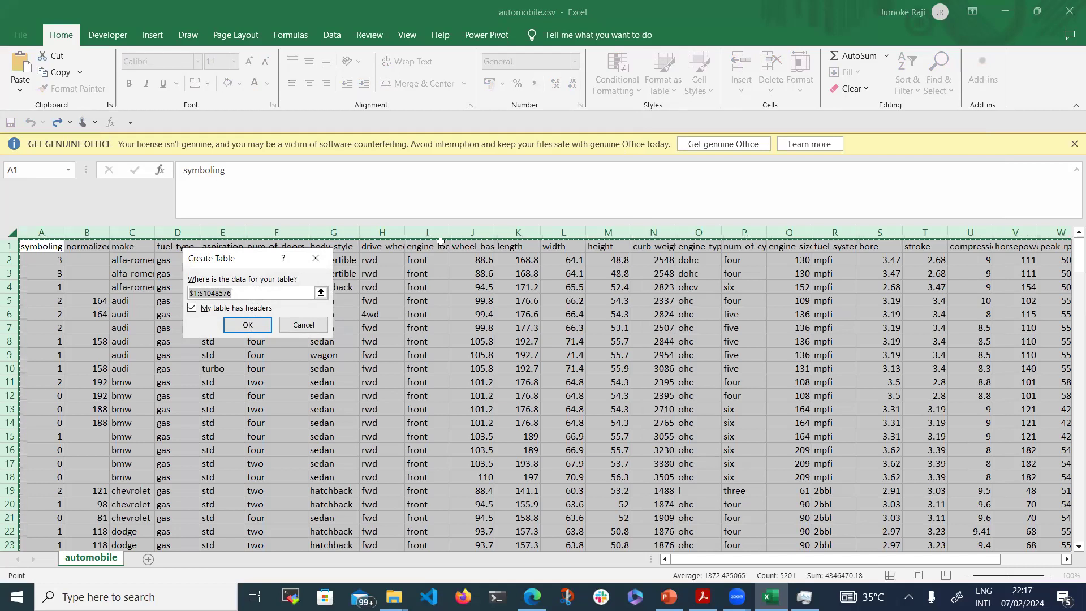
left_click(289, 292)
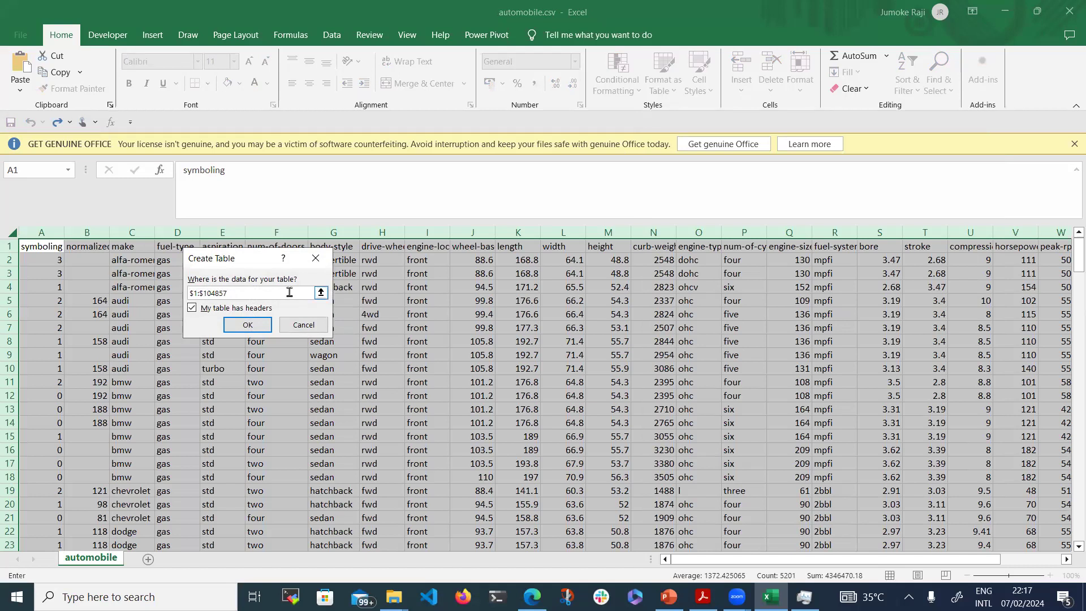
key("BackSpace")
key("BackSpace")
key("BackSpace")
key("BackSpace")
key("BackSpace")
key("BackSpace")
key("BackSpace")
key("BackSpace")
key("BackSpace")
key("BackSpace")
key("BackSpace")
left_click(321, 293)
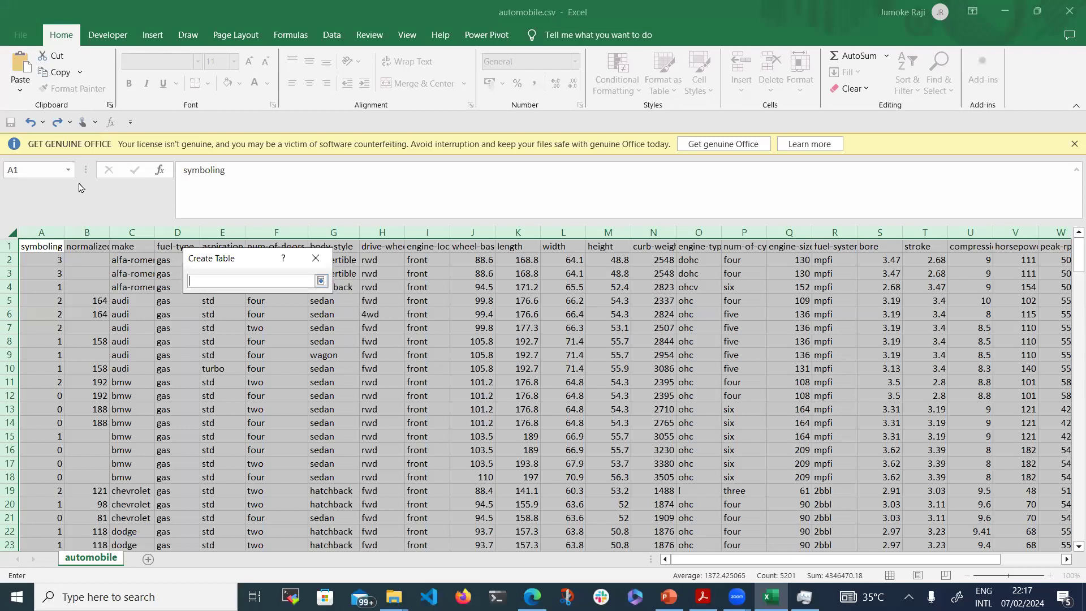
left_click(42, 231)
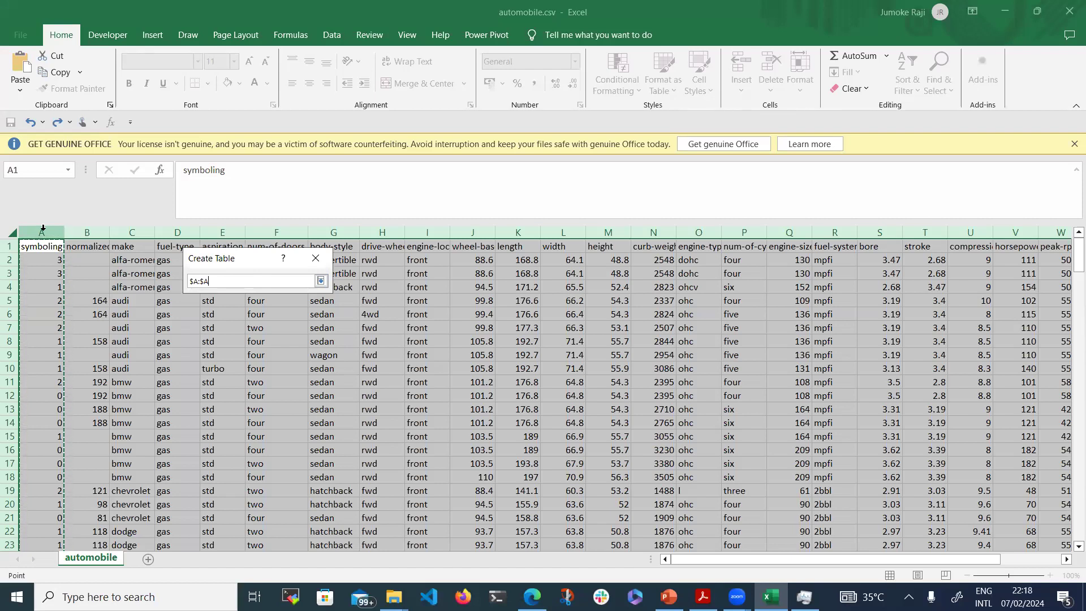
left_click_drag(43, 227, 136, 223)
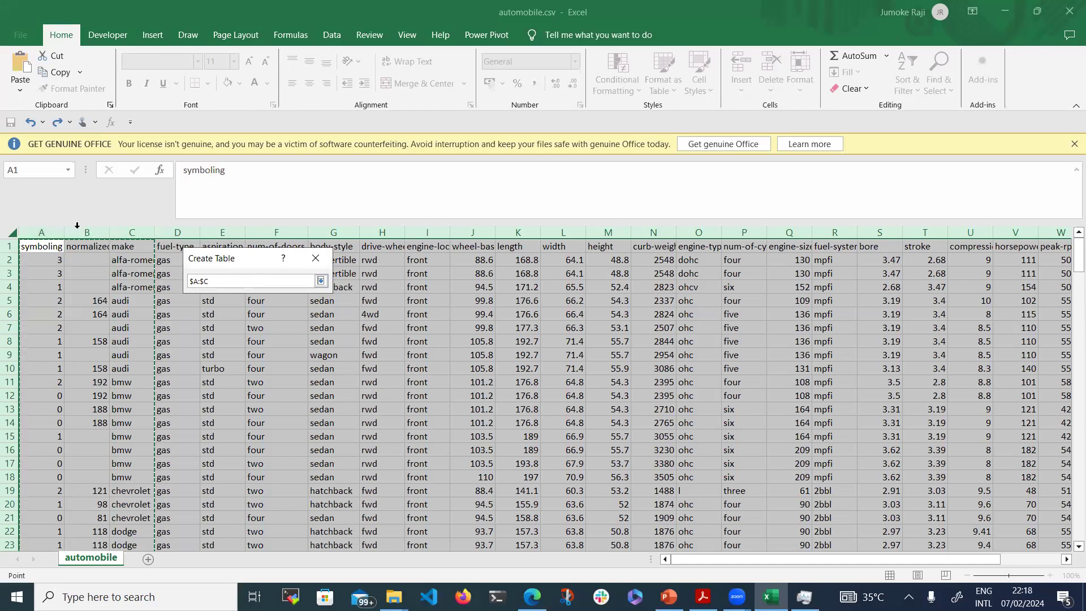
left_click_drag(43, 233, 810, 231)
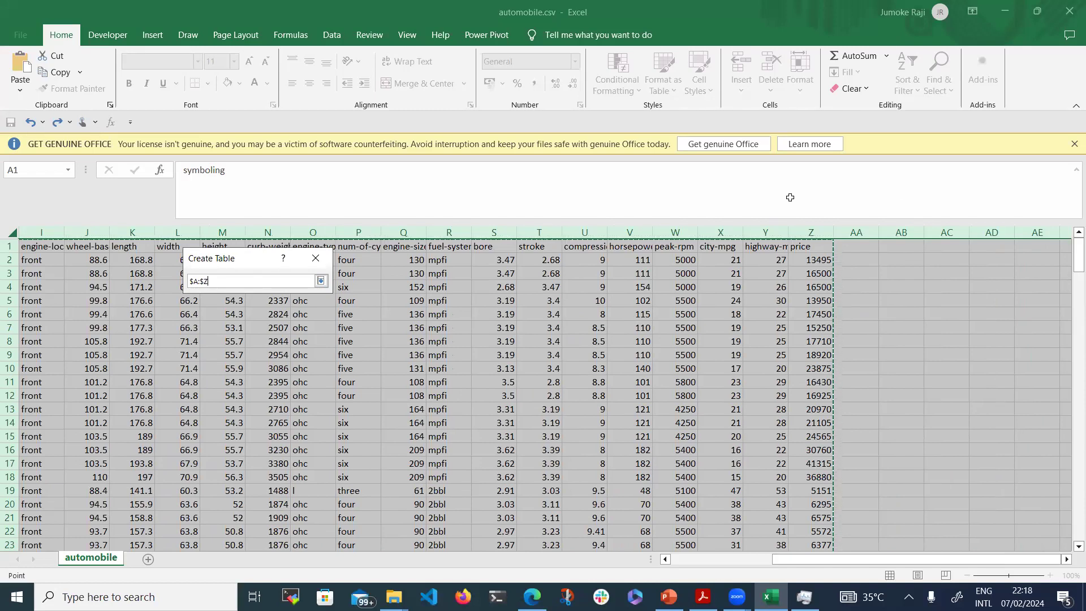
left_click(321, 280)
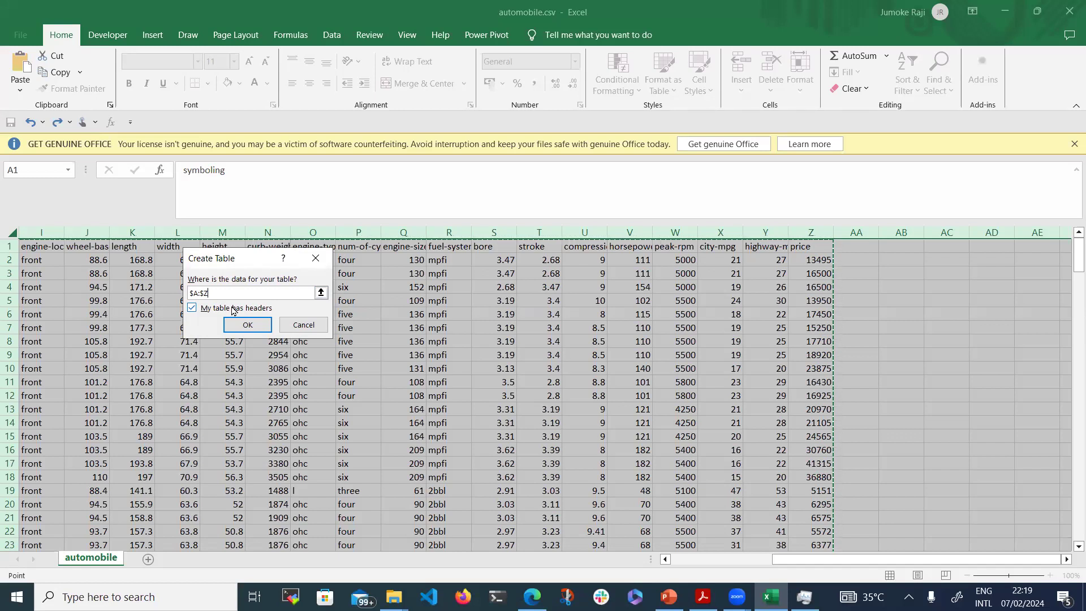
Reset the table range to $A:$Z, keep headers ticked, and create the table
left_click(55, 249)
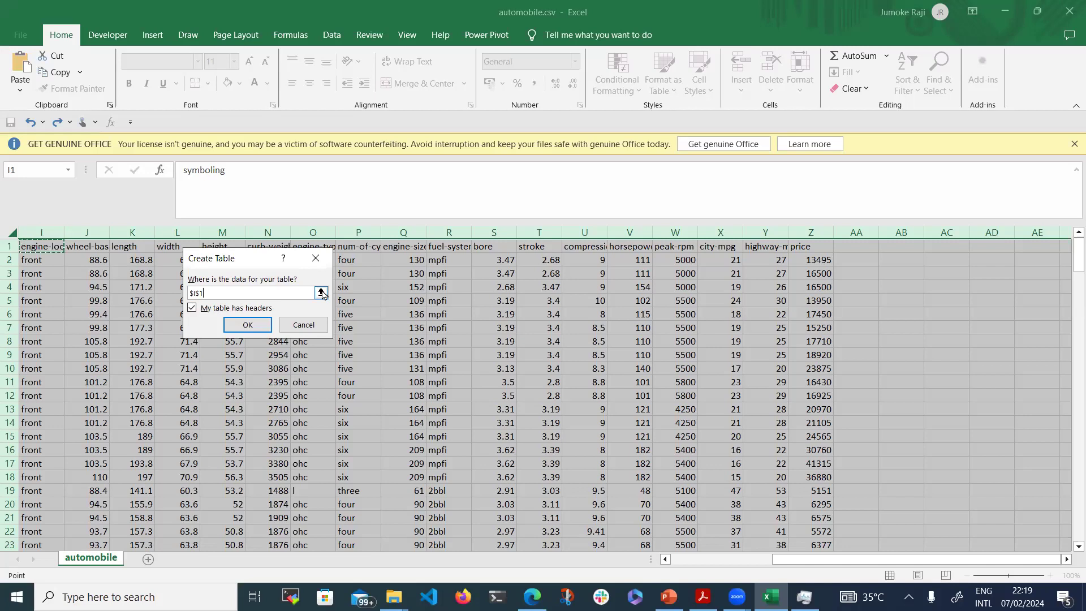
key("BackSpace")
key("BackSpace")
key("BackSpace")
key("BackSpace")
left_click(322, 293)
left_click_drag(806, 232, 4, 243)
left_click(321, 282)
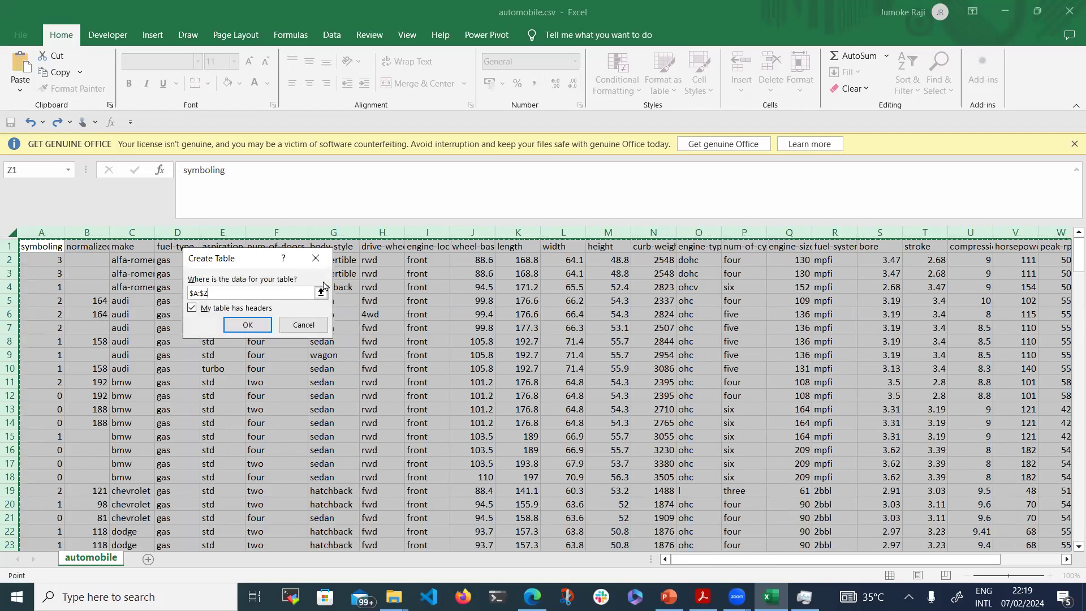
left_click(248, 326)
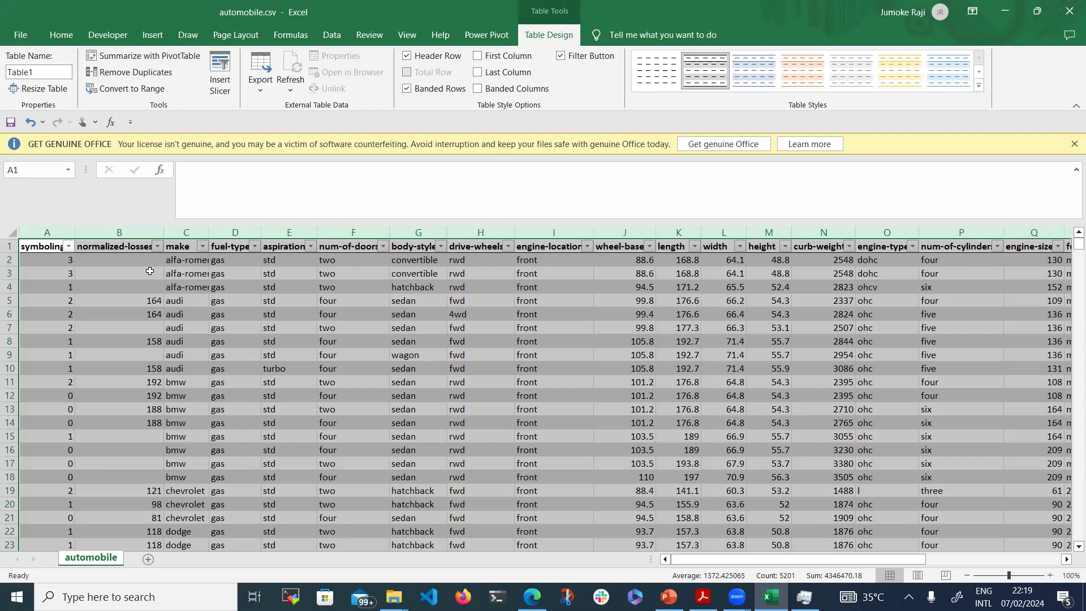
left_click_drag(150, 261, 153, 285)
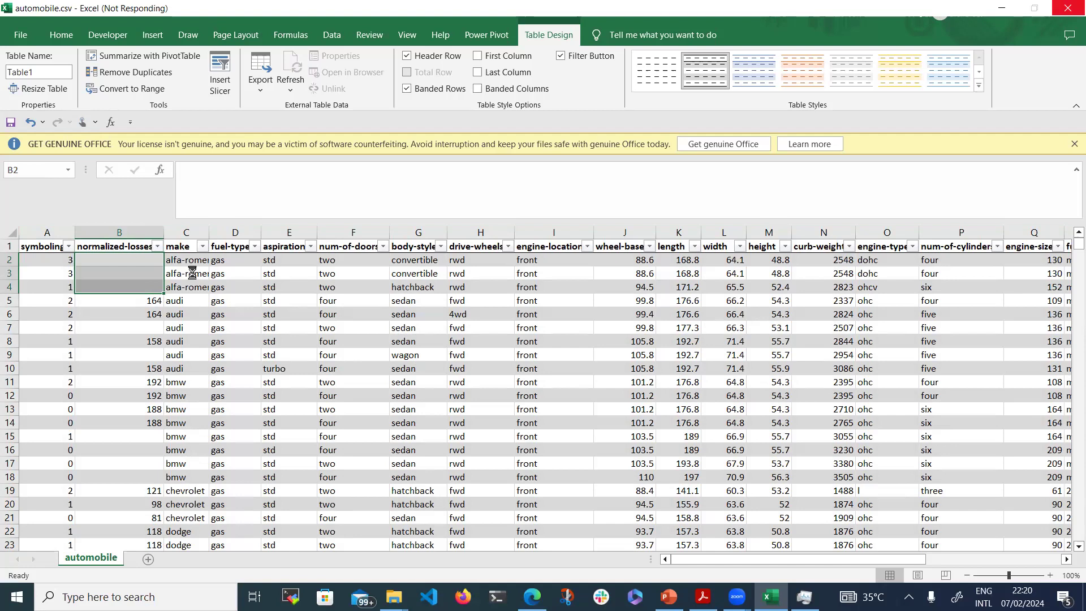
scroll(192, 273, "down", 1)
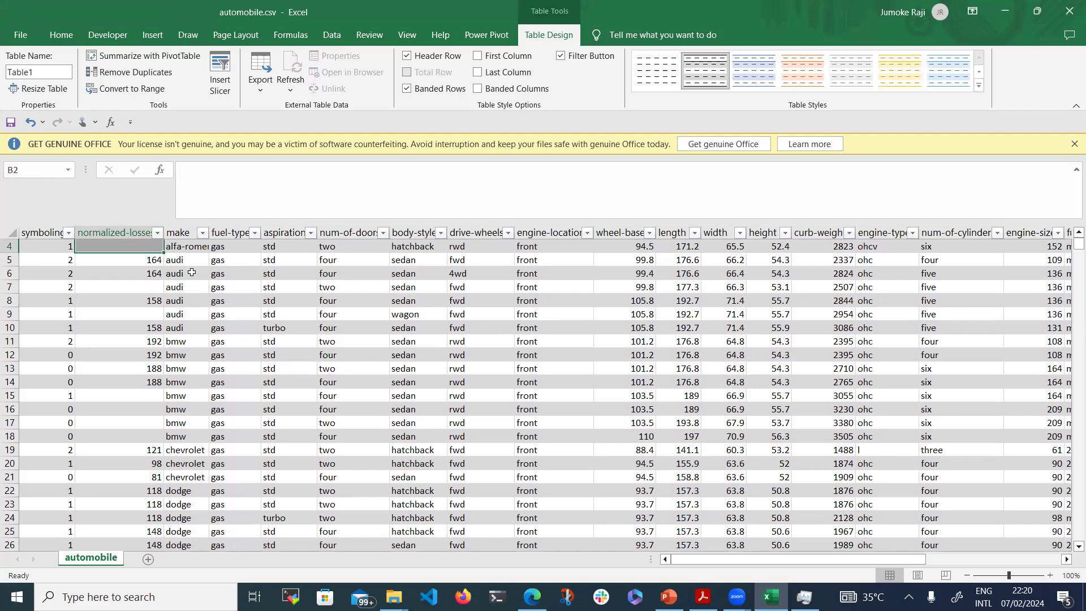
scroll(193, 273, "down", 6)
left_click(192, 273)
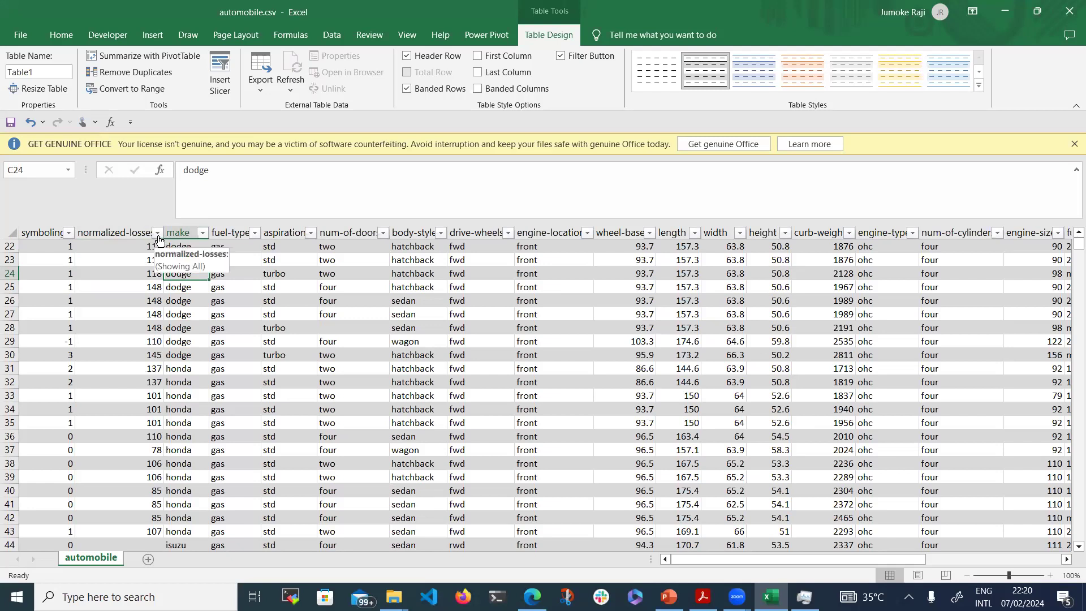
left_click(157, 233)
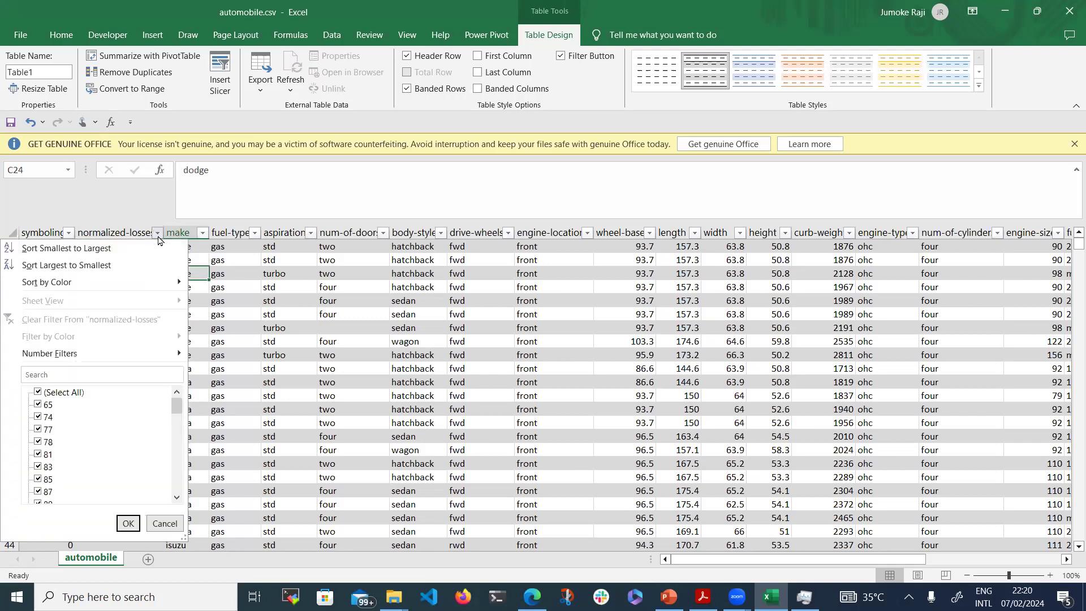
left_click(158, 235)
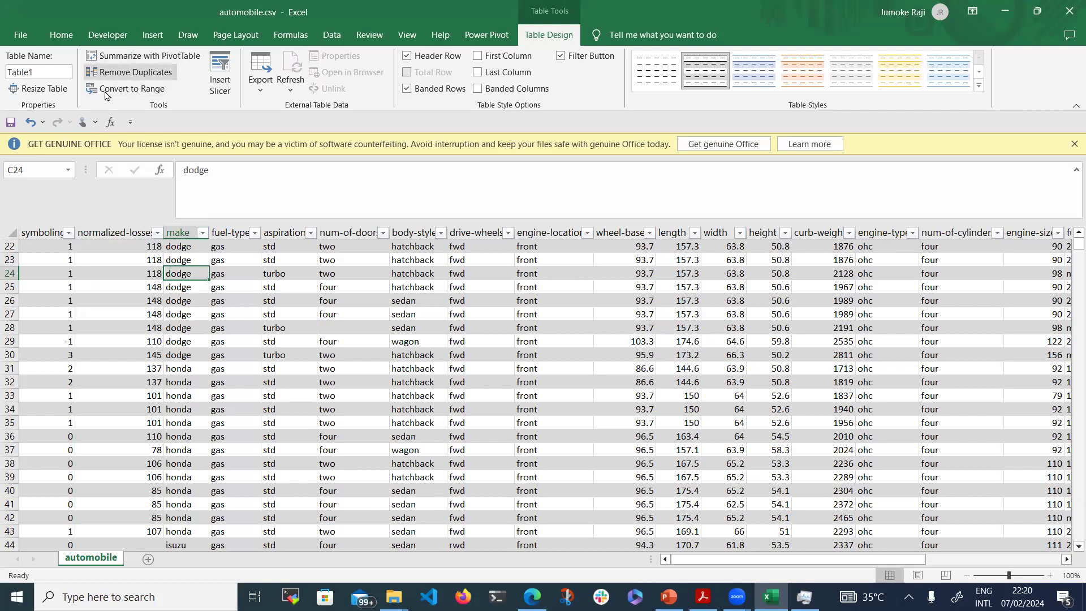
Rename Table1 to SAM_pivot1 after the name 'Sampl_Pivot 1' is rejected as invalid
left_click(49, 71)
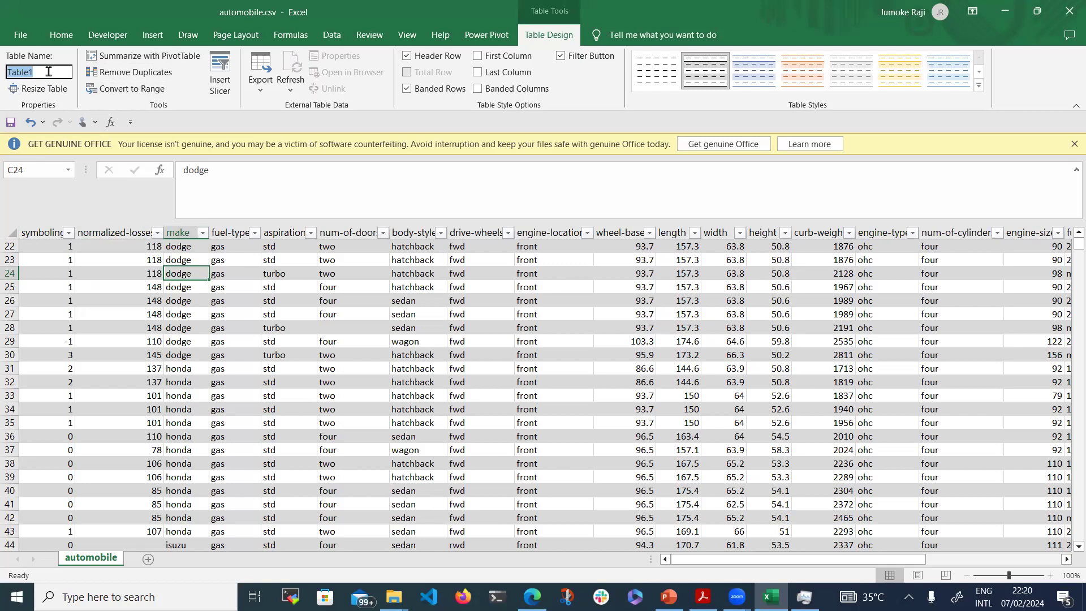
type("Sampl_Pivot 1")
key("Return")
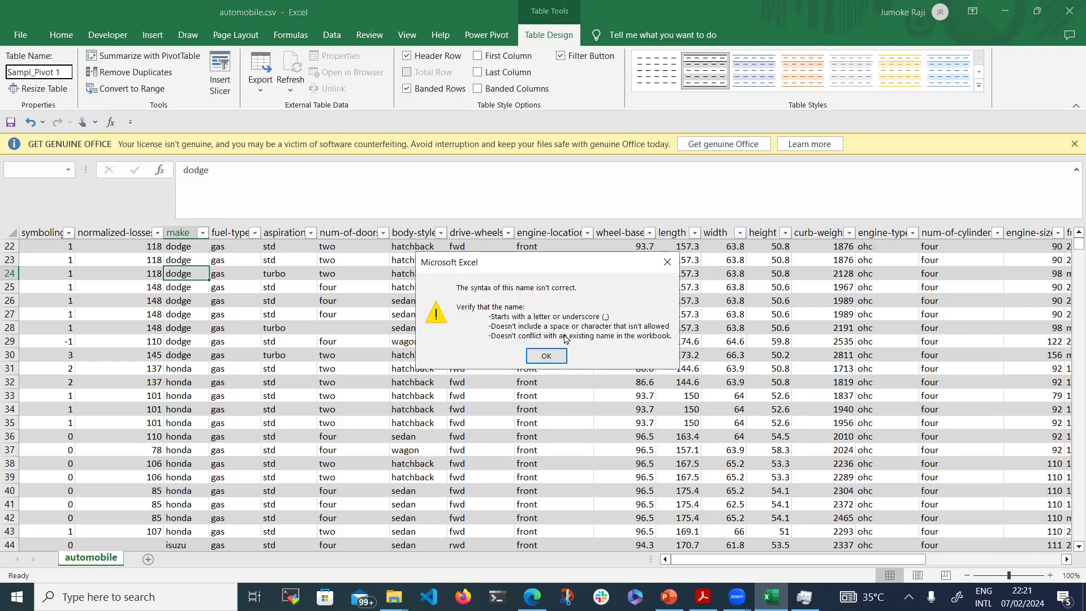
left_click(546, 359)
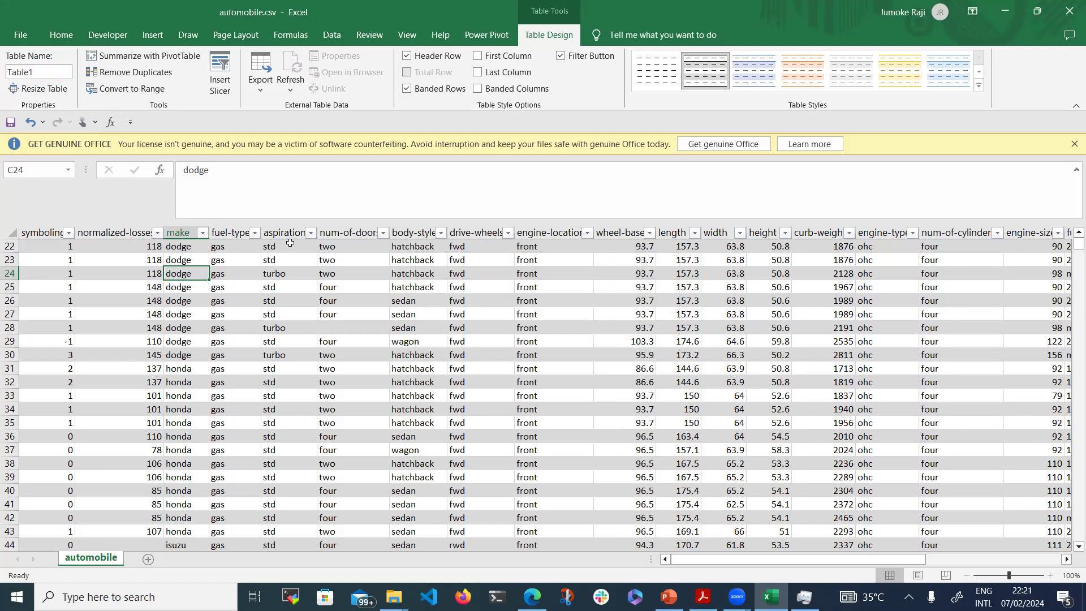
left_click(44, 70)
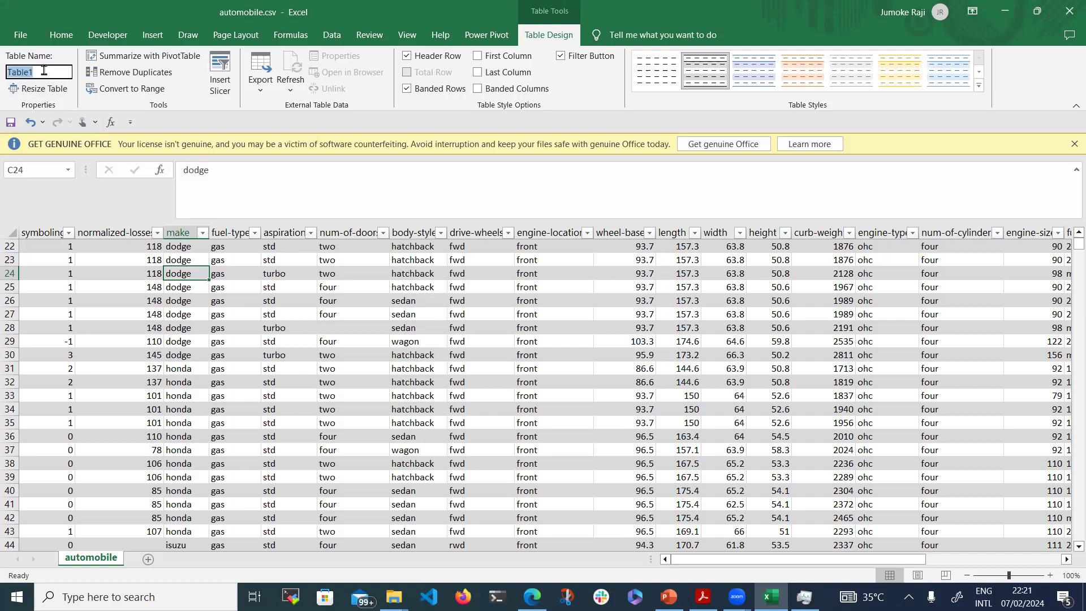
type("SAM_pivot1")
left_click(114, 296)
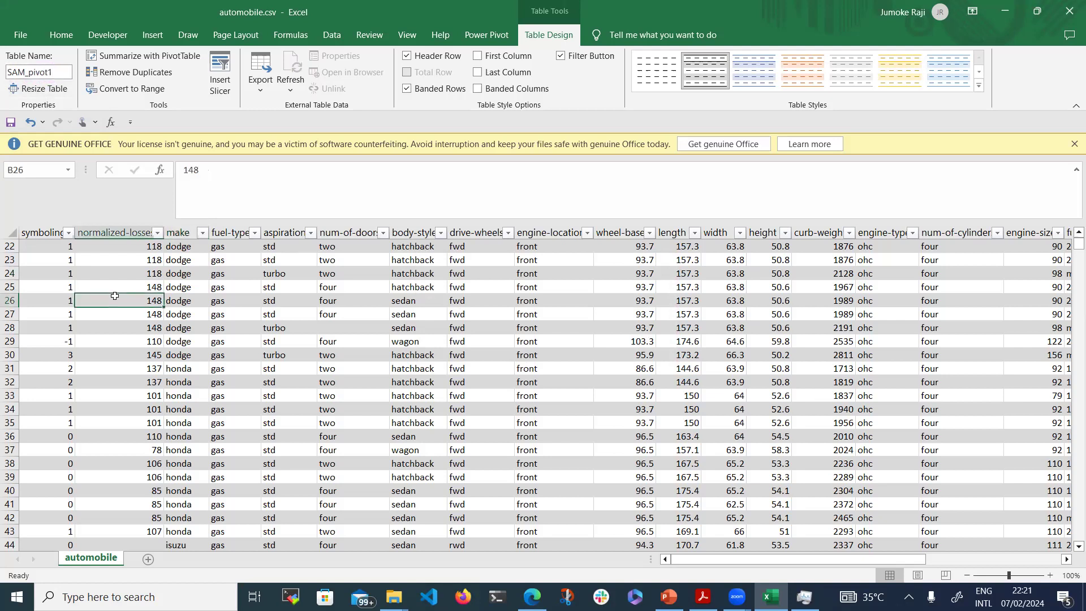
Filter normalized-losses to only (Blanks), then select the blank normalized-losses cells
left_click(157, 232)
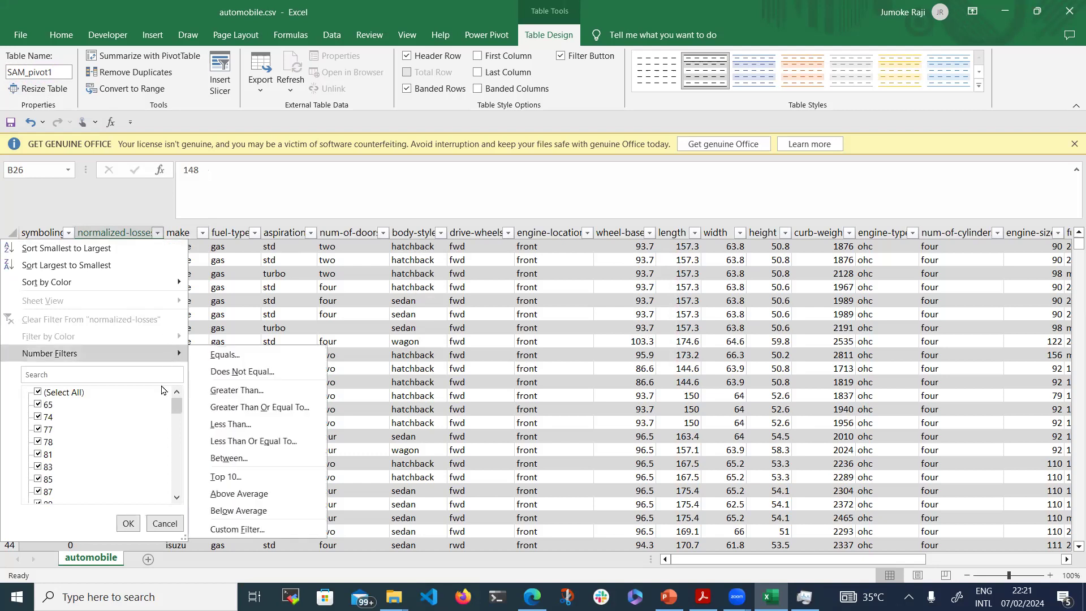
left_click(74, 394)
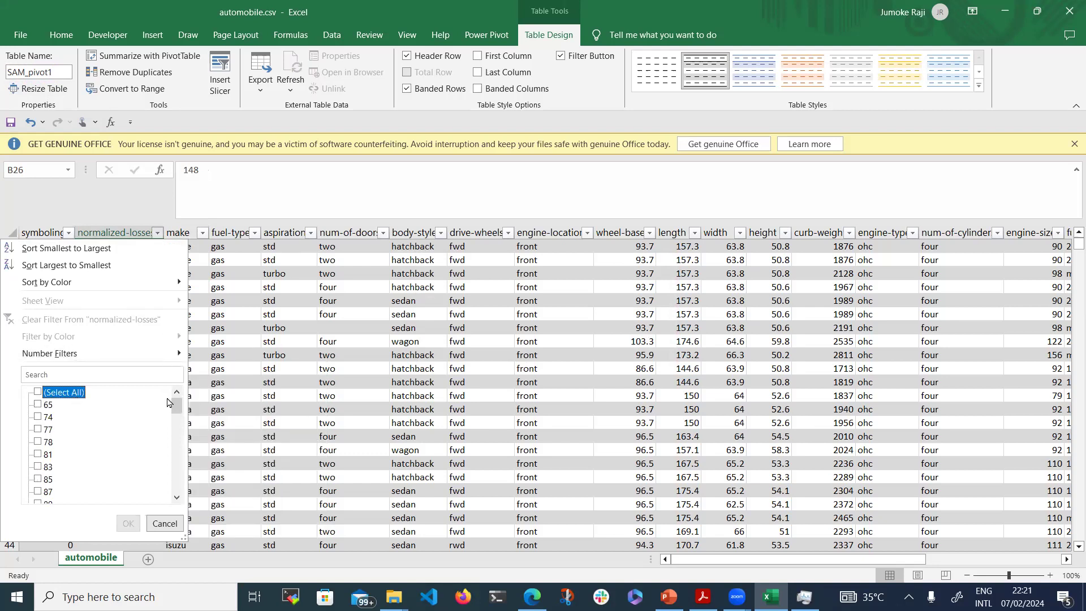
left_click_drag(175, 404, 192, 609)
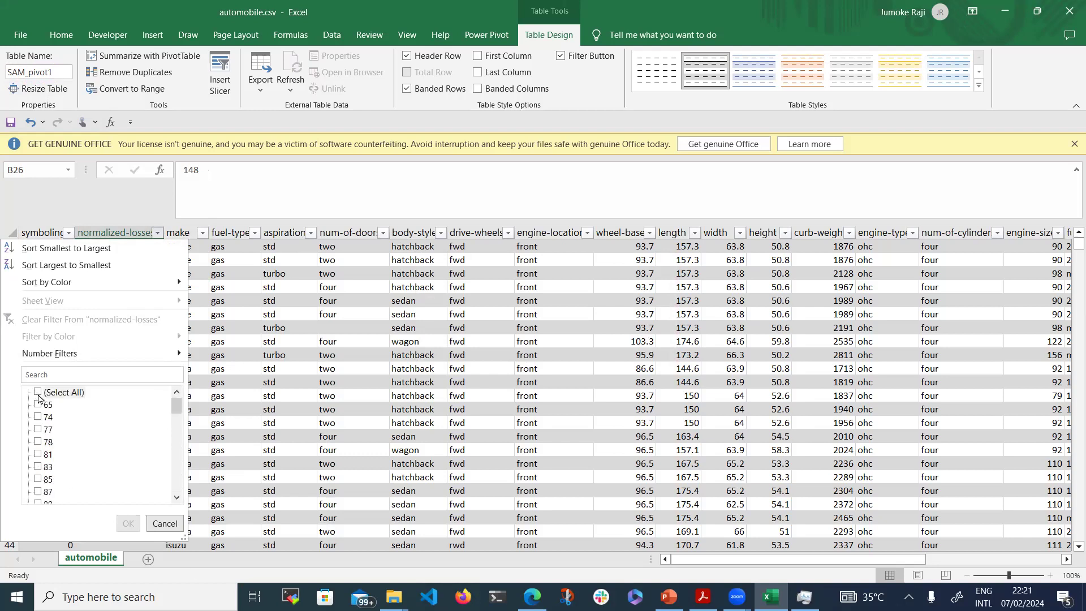
left_click_drag(175, 415, 175, 493)
left_click(38, 491)
left_click(129, 523)
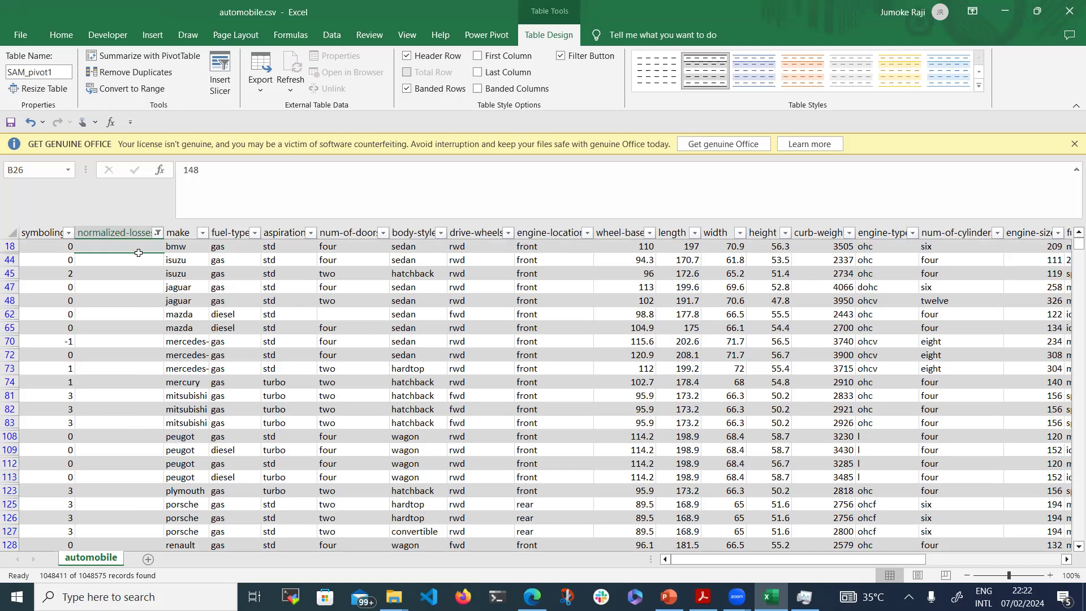
left_click_drag(125, 247, 141, 531)
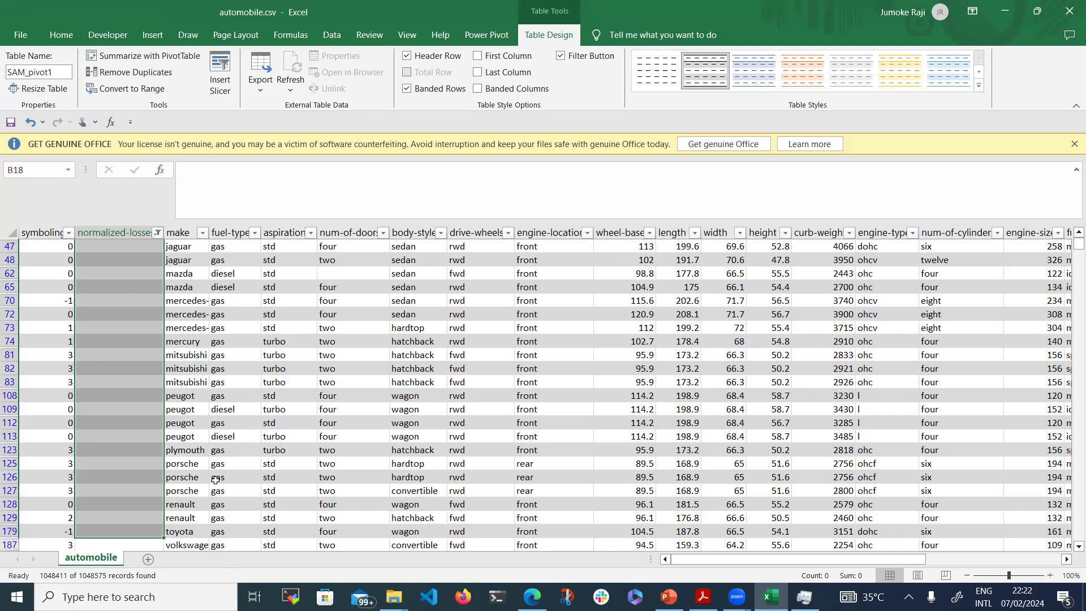
Collapse the selection to one cell, then launch Task Manager with Ctrl+Shift+Esc as Excel hangs
key("Down")
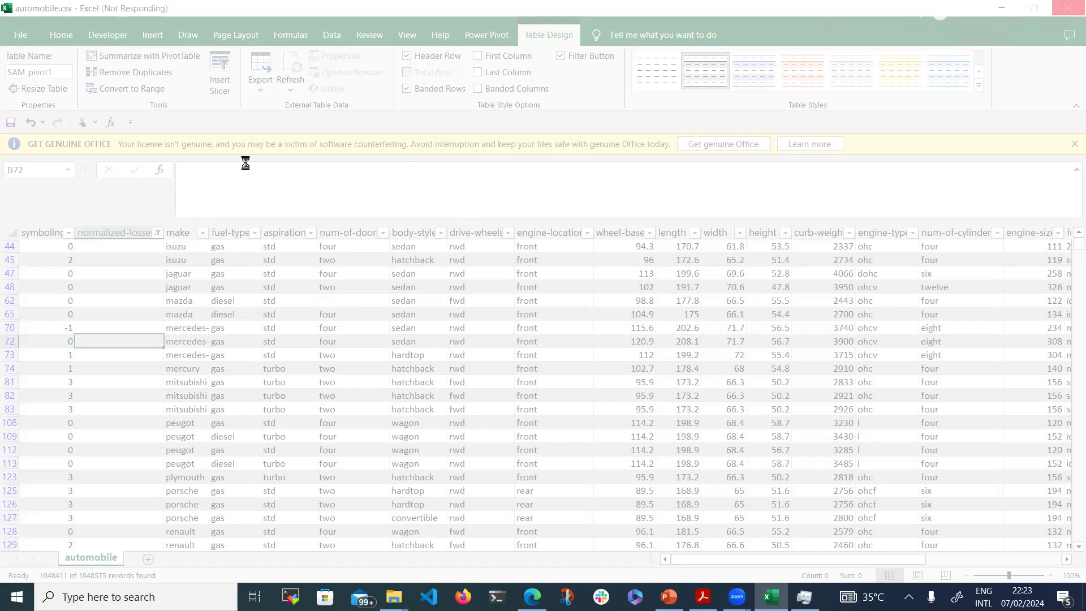
key("ctrl+shift+Escape")
End the unresponsive Excel task, minimize Task Manager, and scroll through the Downloads folder
left_click(235, 281)
left_click(547, 510)
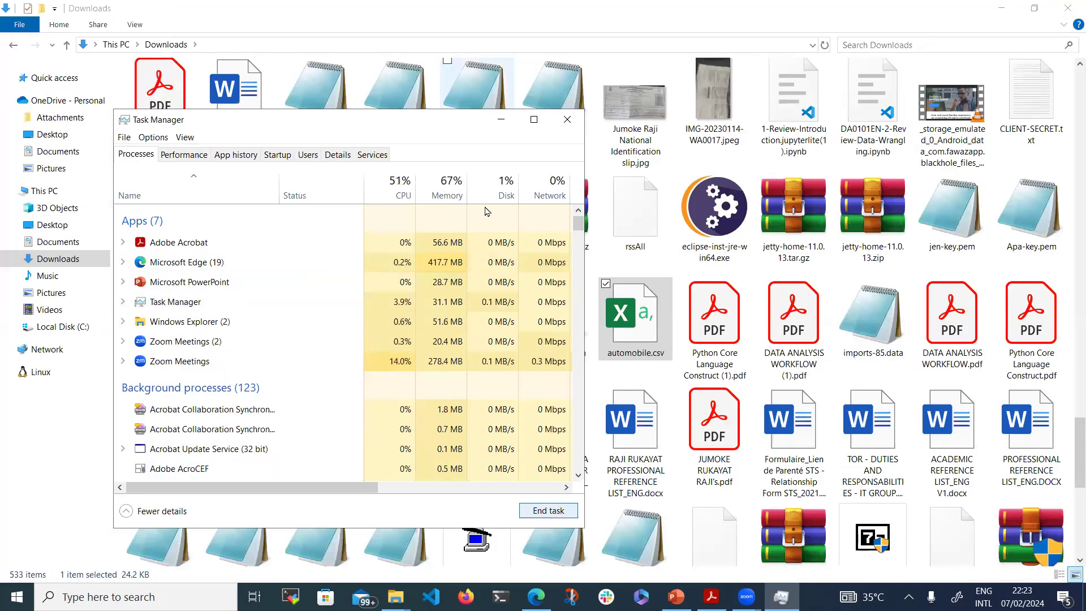
left_click(507, 116)
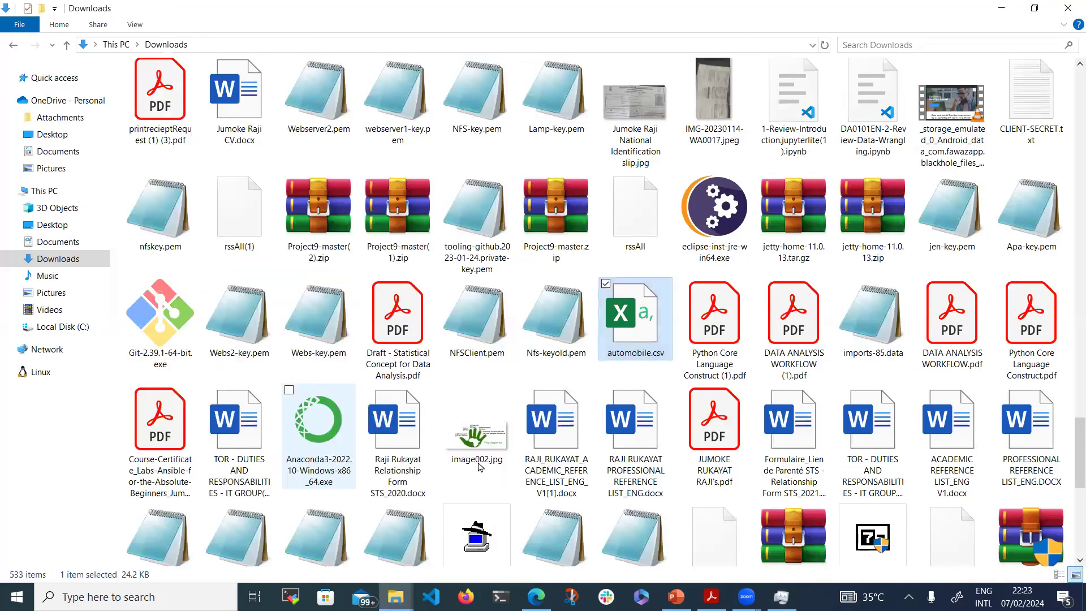
scroll(581, 476, "down", 10)
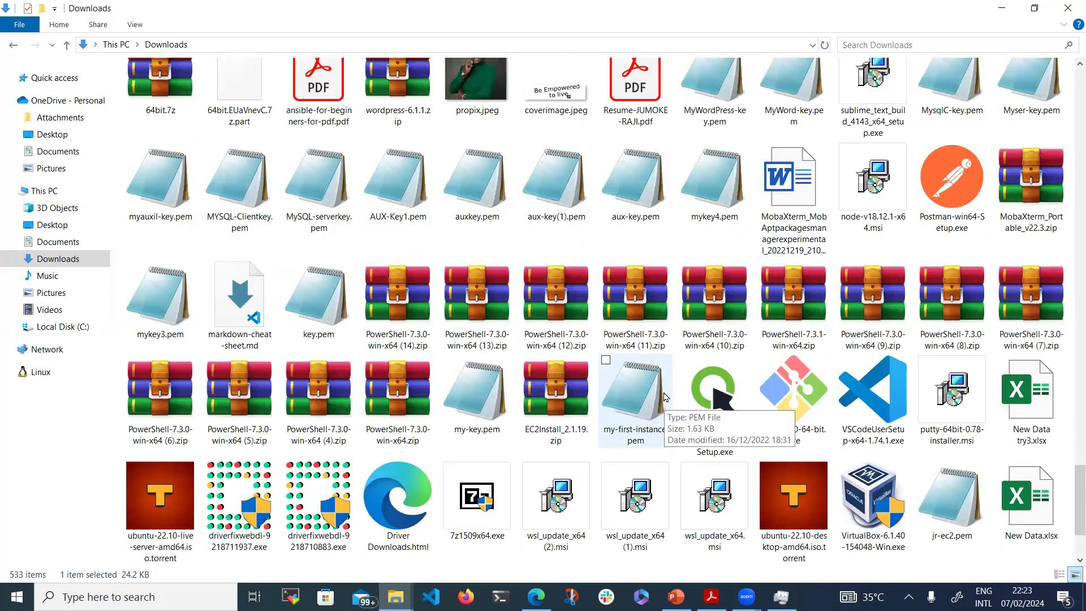
scroll(665, 396, "down", 5)
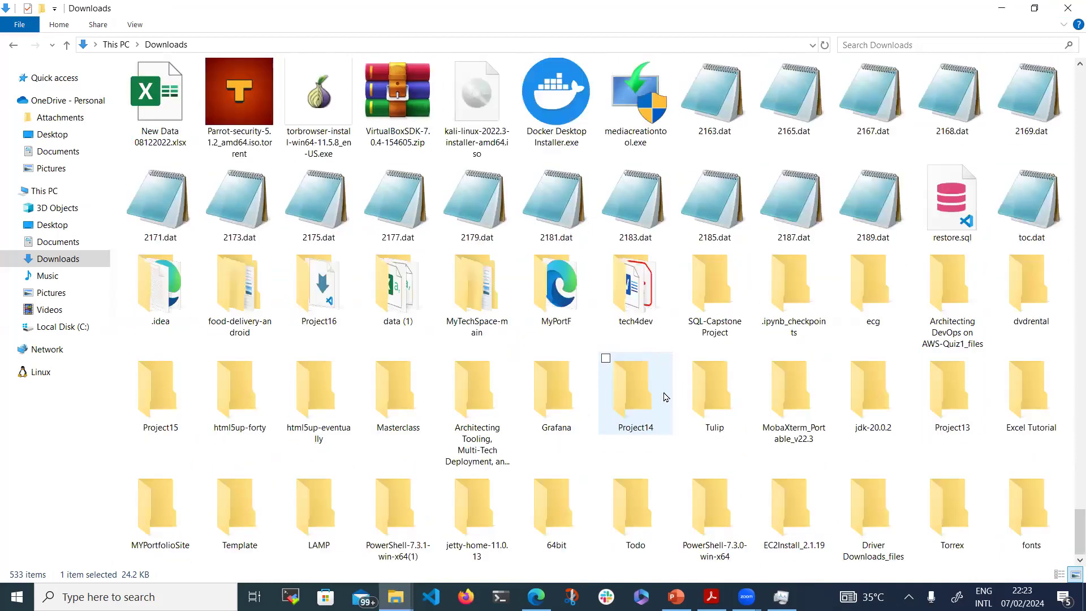